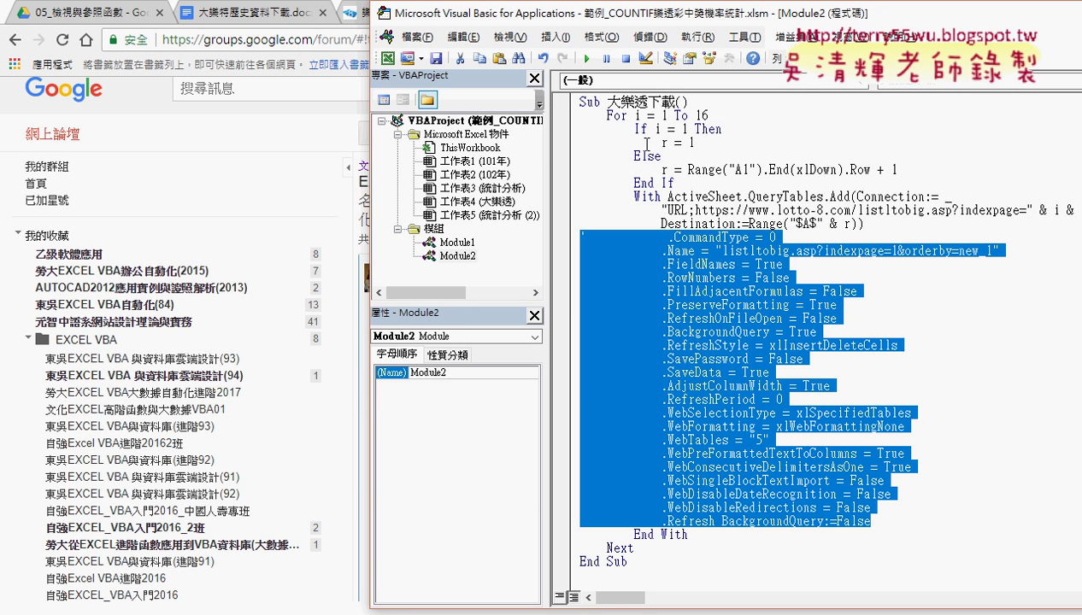
Delete the .CommandType through .WebSelectionType property lines from the QueryTables block
drag(607, 20, 380, 20)
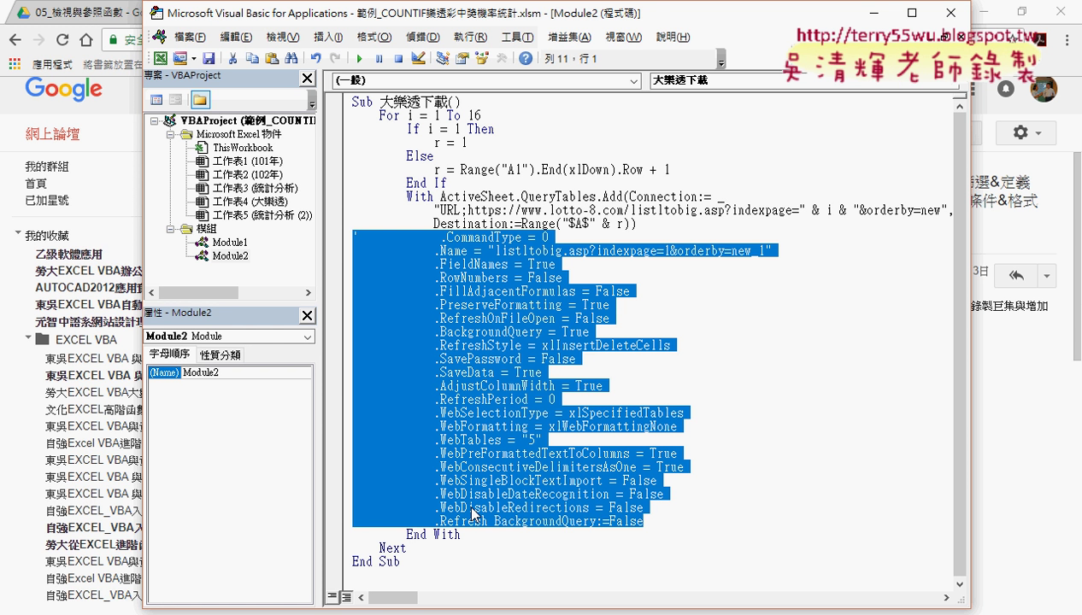
click(530, 427)
mouse_move(693, 413)
mouse_down()
mouse_move(324, 278)
mouse_move(317, 237)
mouse_up()
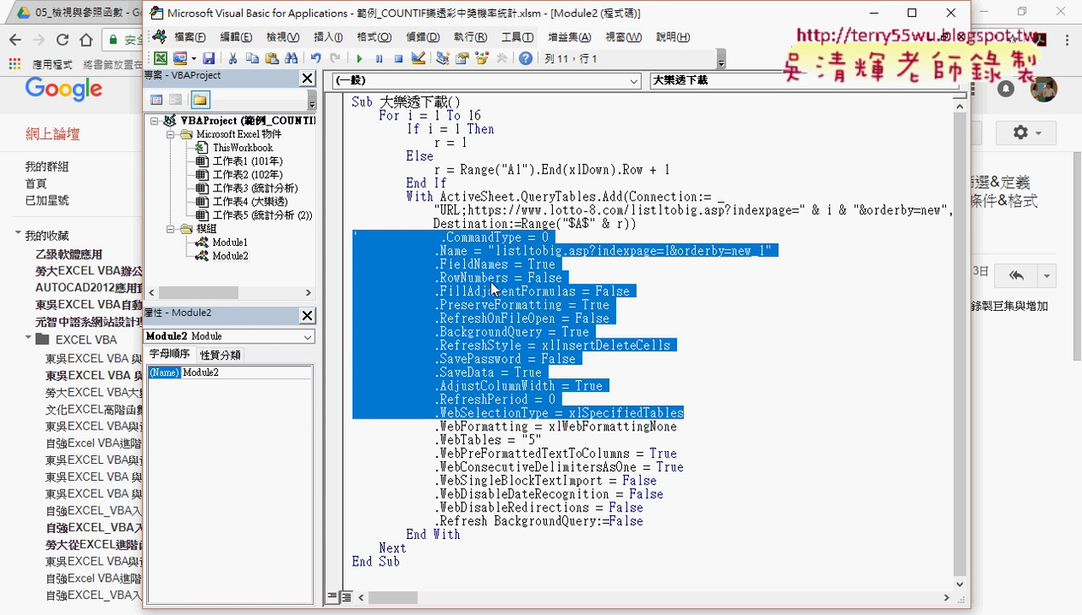
mouse_move(637, 224)
mouse_down()
mouse_move(336, 227)
mouse_move(322, 415)
mouse_up()
key(Delete)
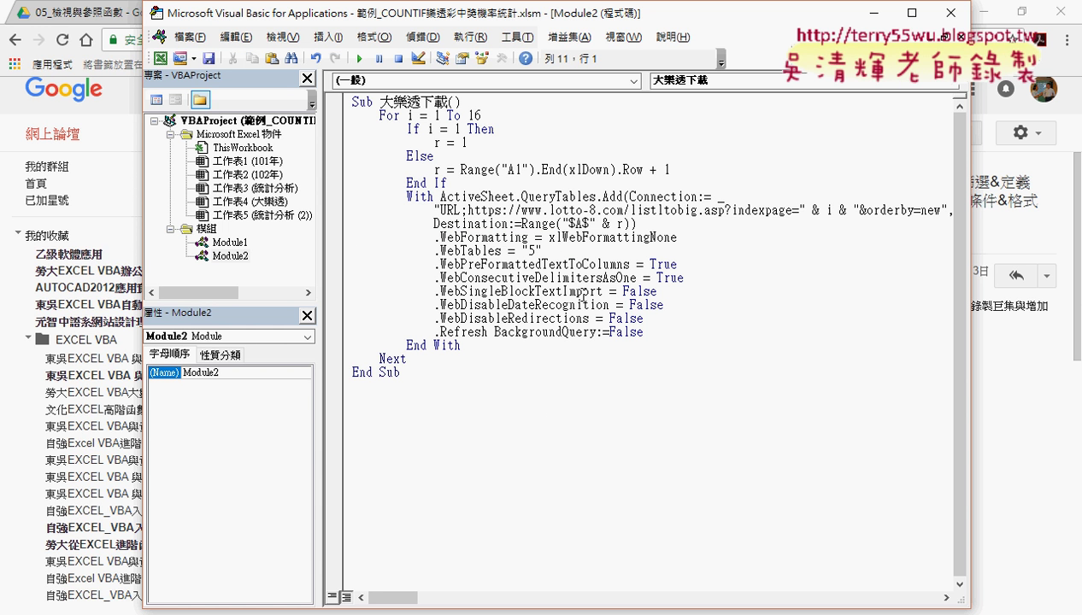
Remove the leftover .Web… lines, keeping only .WebFormatting and .WebTables = "5" before .Refresh
drag(528, 237, 434, 238)
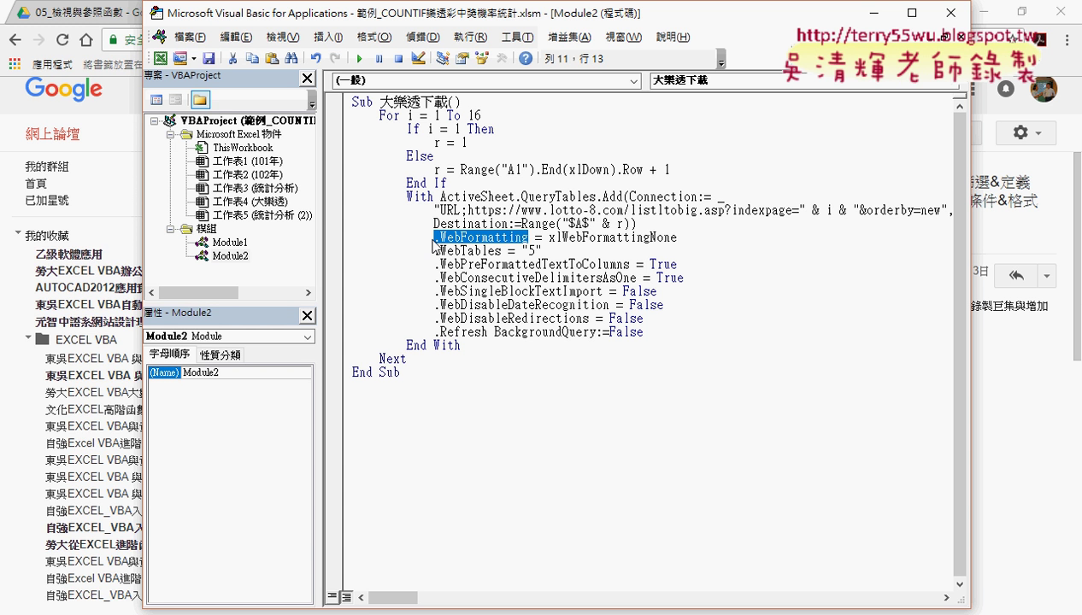
mouse_move(676, 237)
mouse_down()
mouse_move(595, 239)
mouse_move(672, 242)
mouse_up()
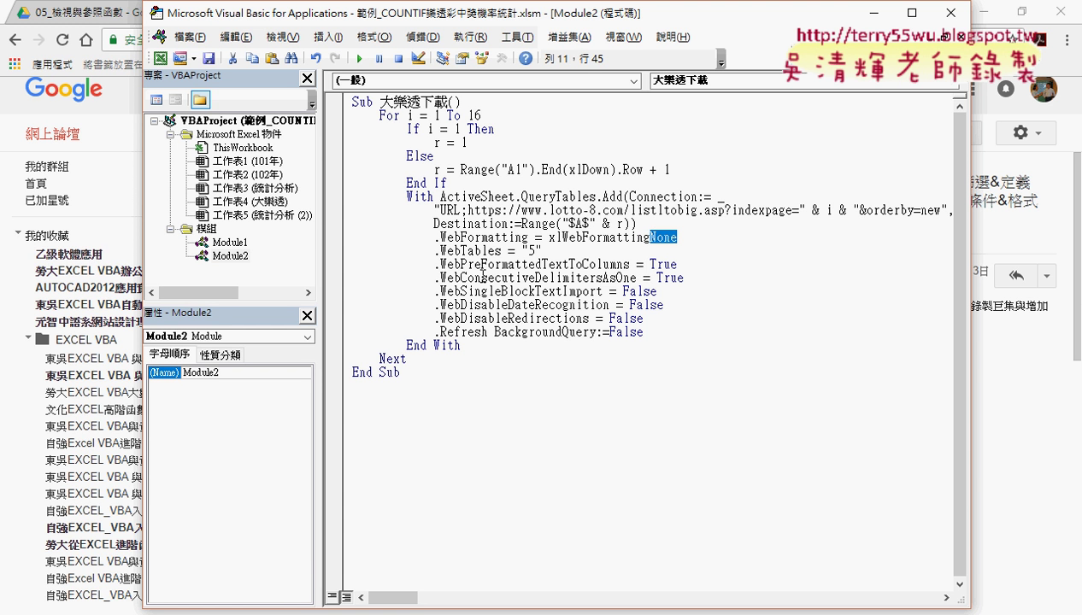
drag(542, 250, 445, 250)
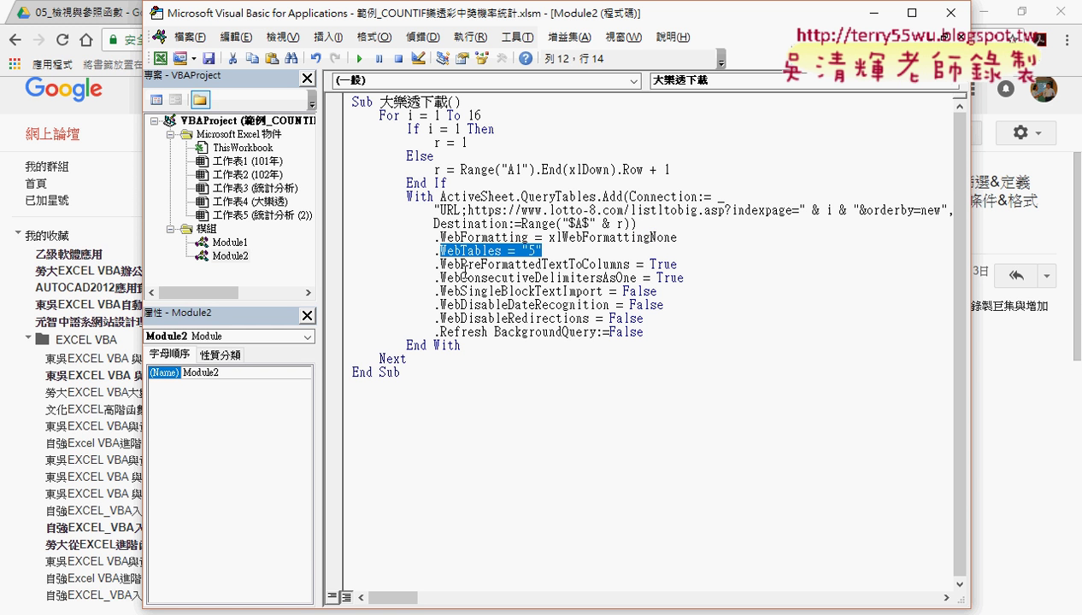
drag(644, 317, 299, 274)
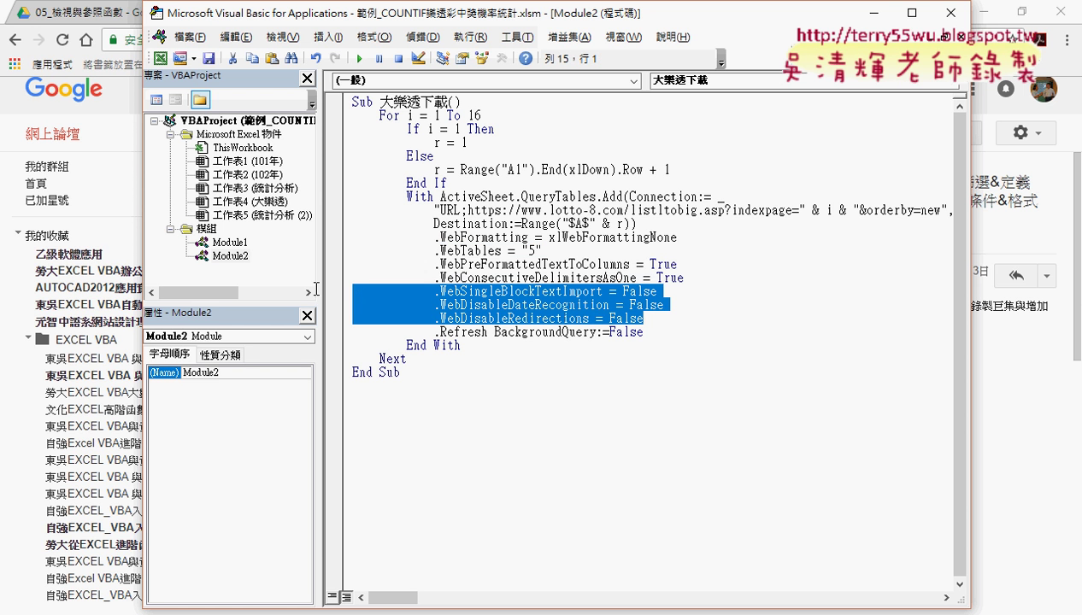
key(Delete)
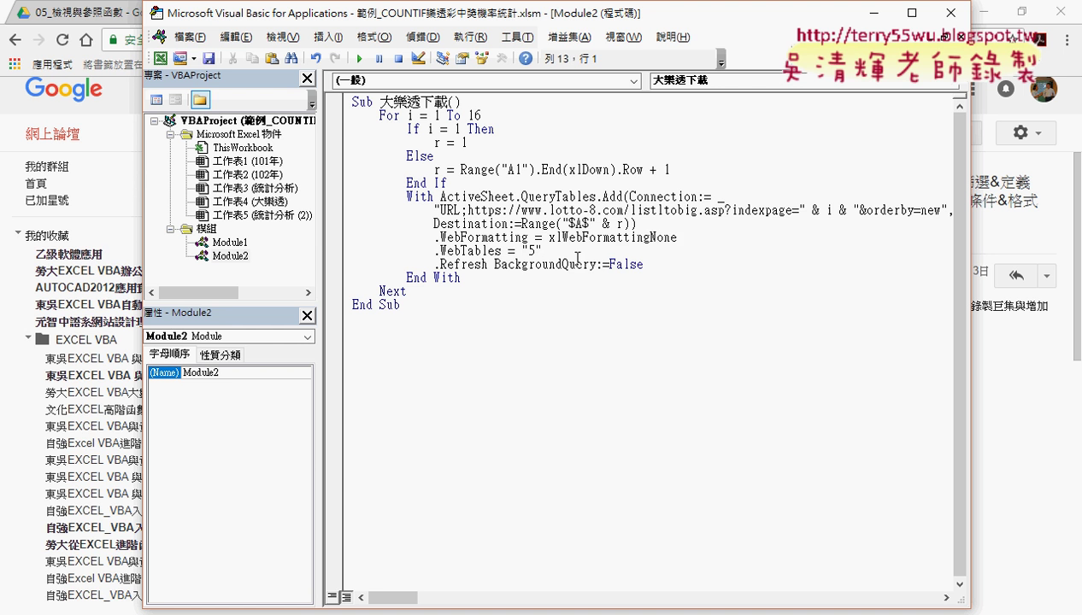
drag(642, 264, 326, 240)
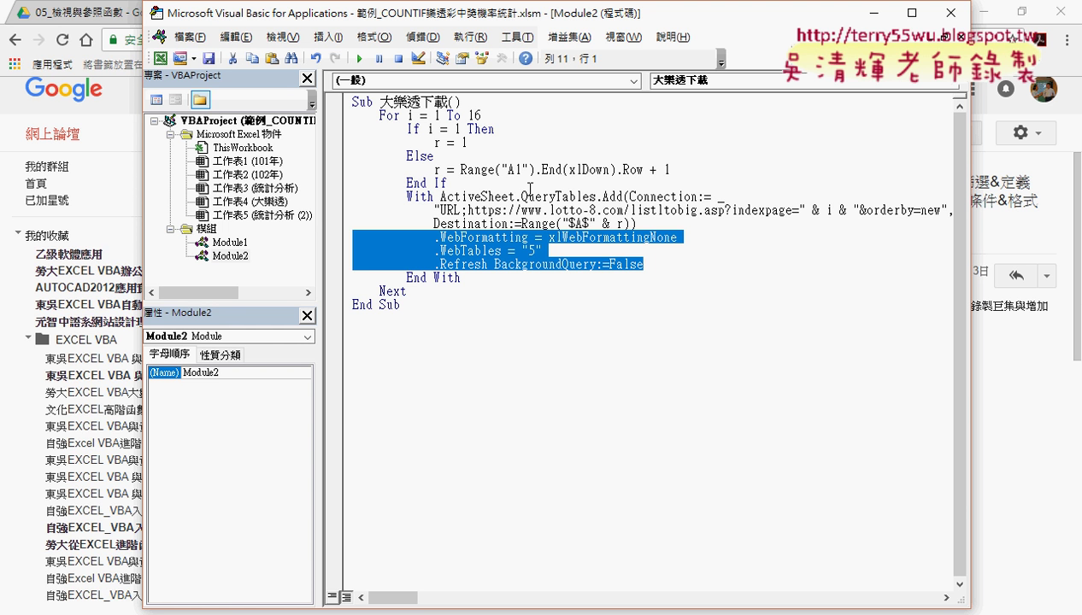
click(561, 196)
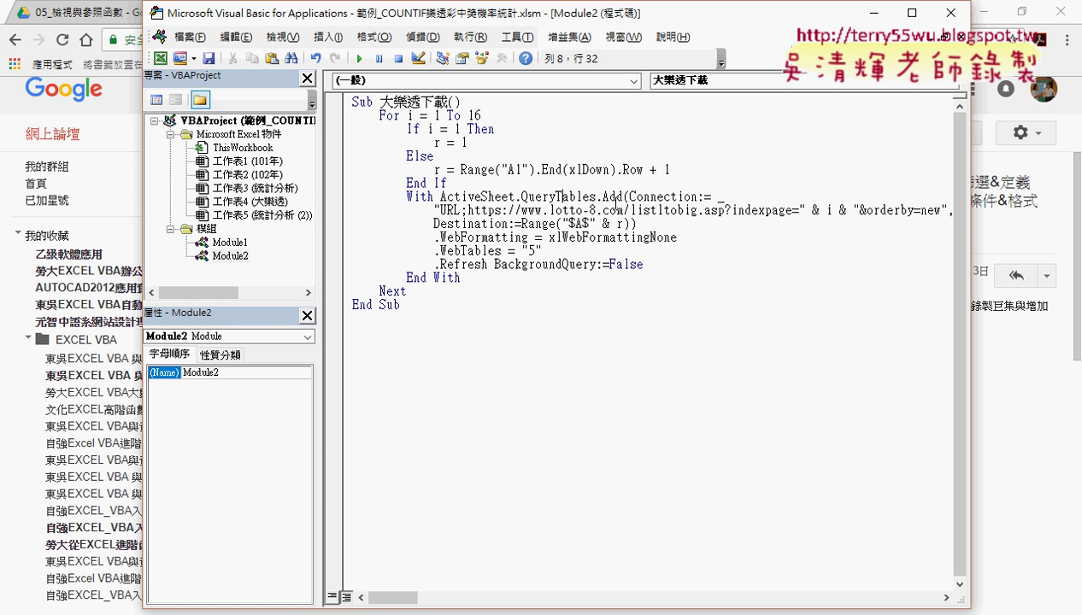
click(492, 239)
drag(681, 238, 335, 233)
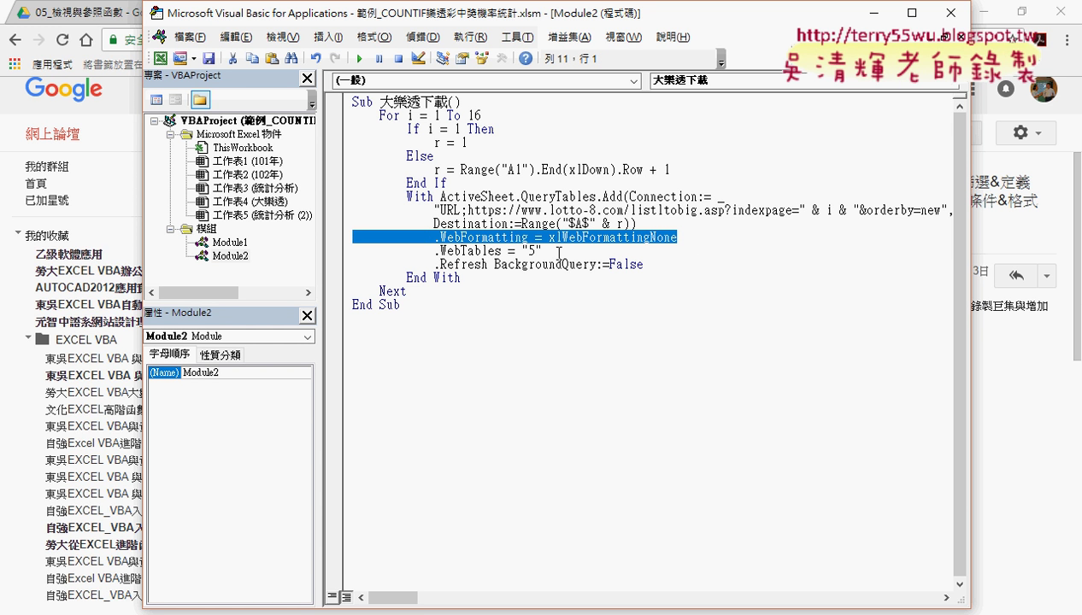
drag(554, 252, 346, 252)
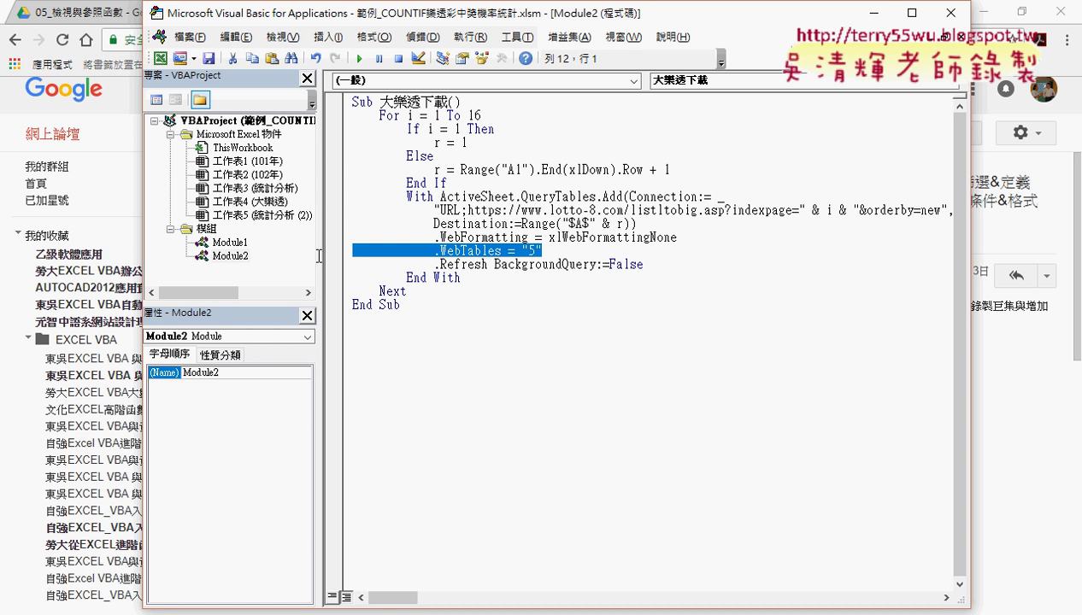
click(486, 266)
drag(486, 266, 433, 266)
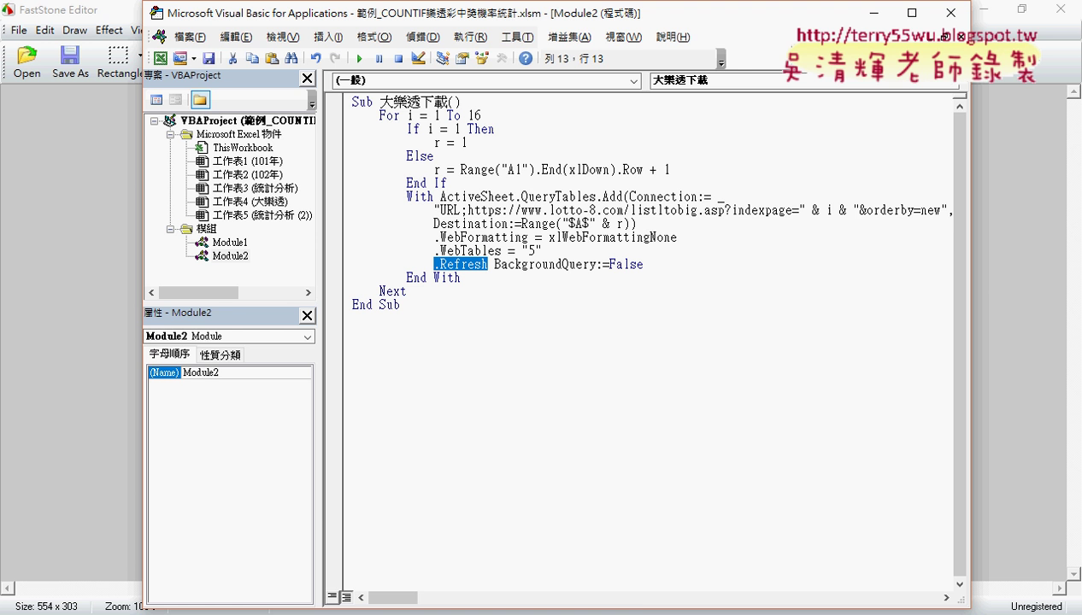
Create blank worksheet 工作表7 in the Excel workbook, then return to the VBA macro code
mouse_move(476, 612)
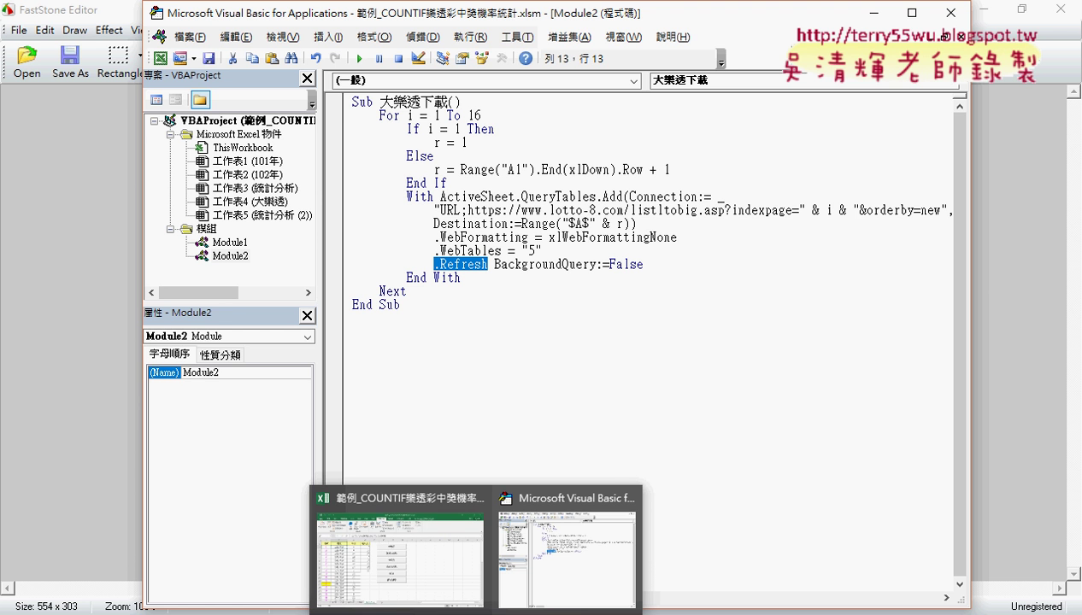
click(443, 571)
click(272, 586)
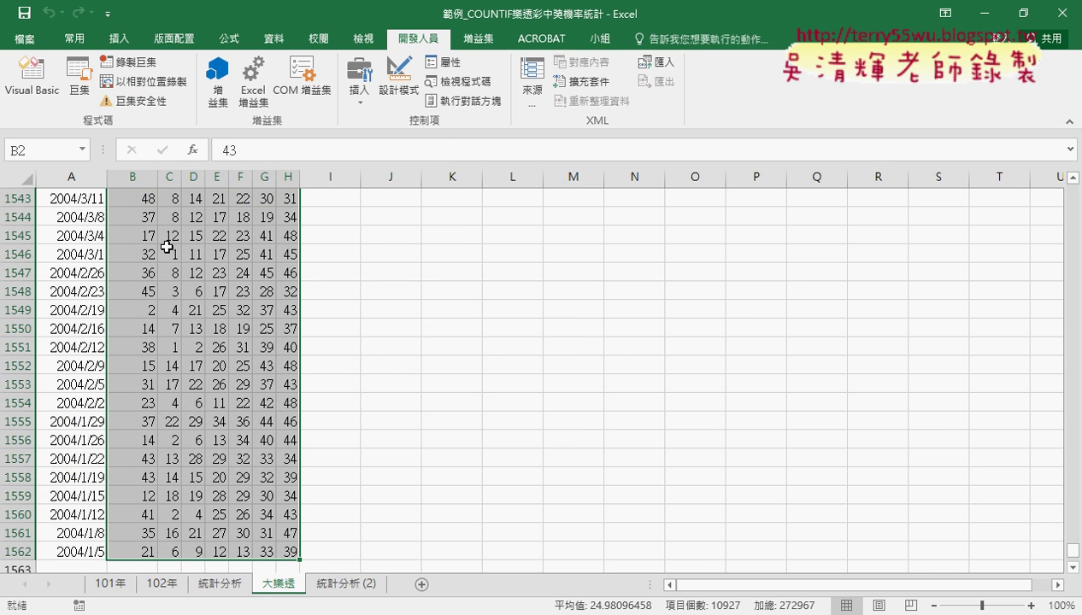
click(15, 177)
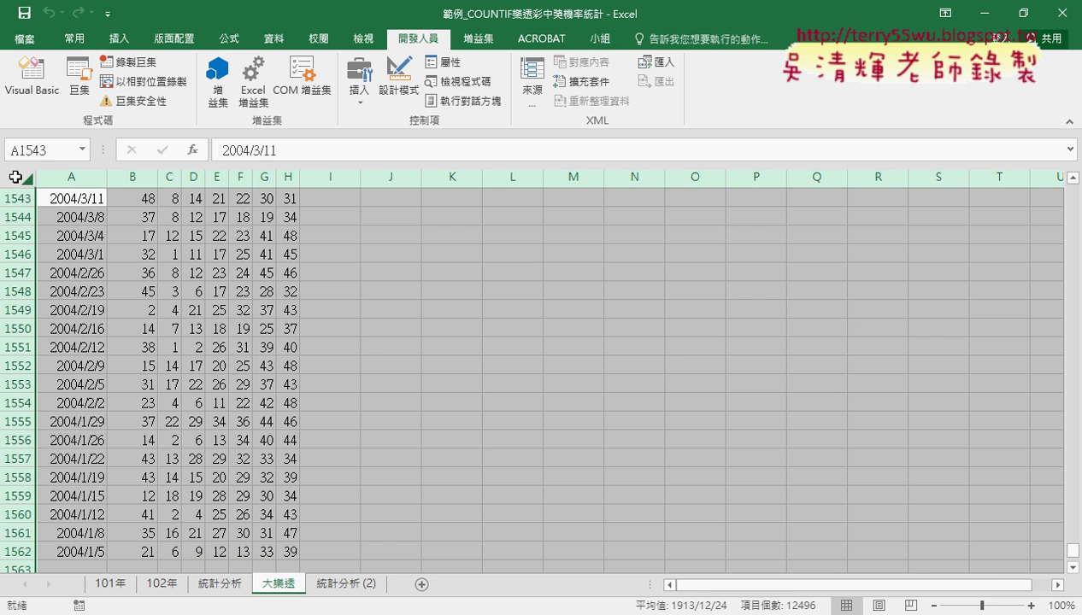
click(421, 584)
click(562, 533)
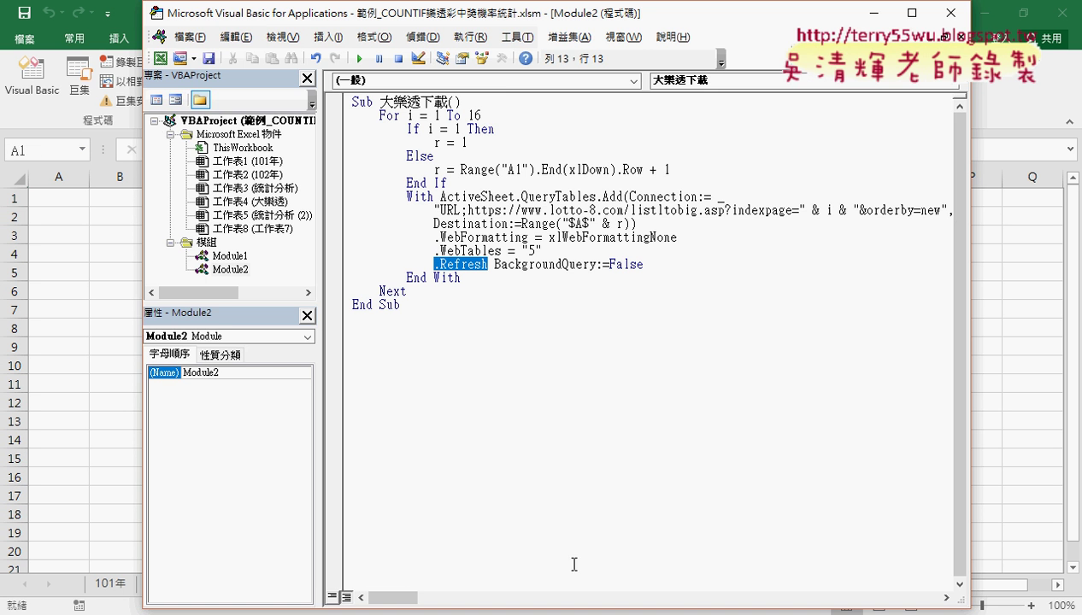
drag(498, 14, 643, 26)
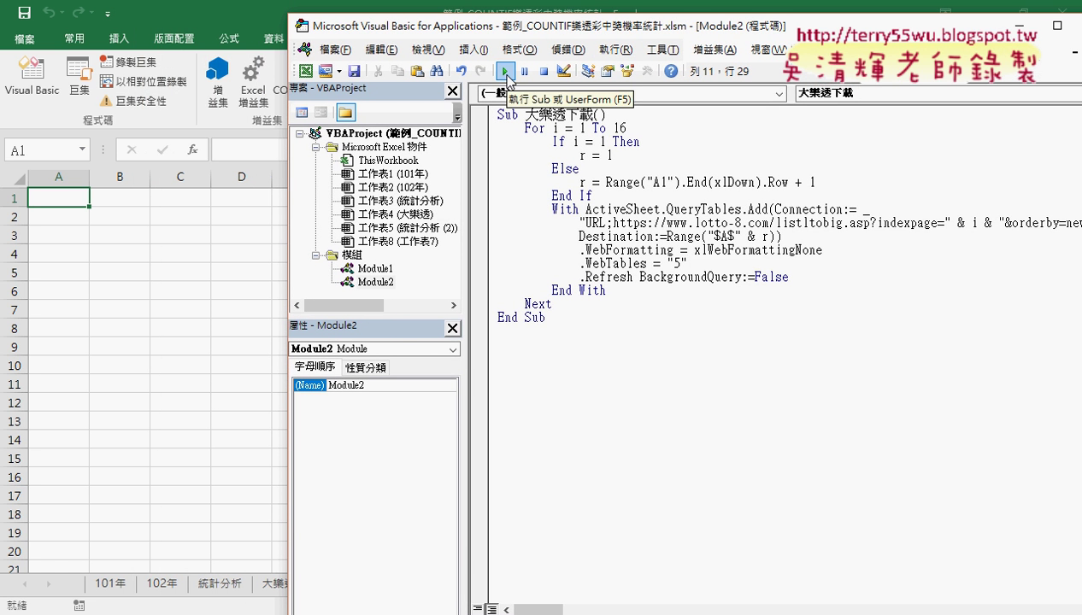
Run the 大樂透下載 macro and check 工作表7's imported draws down to repeated header row 102
click(506, 71)
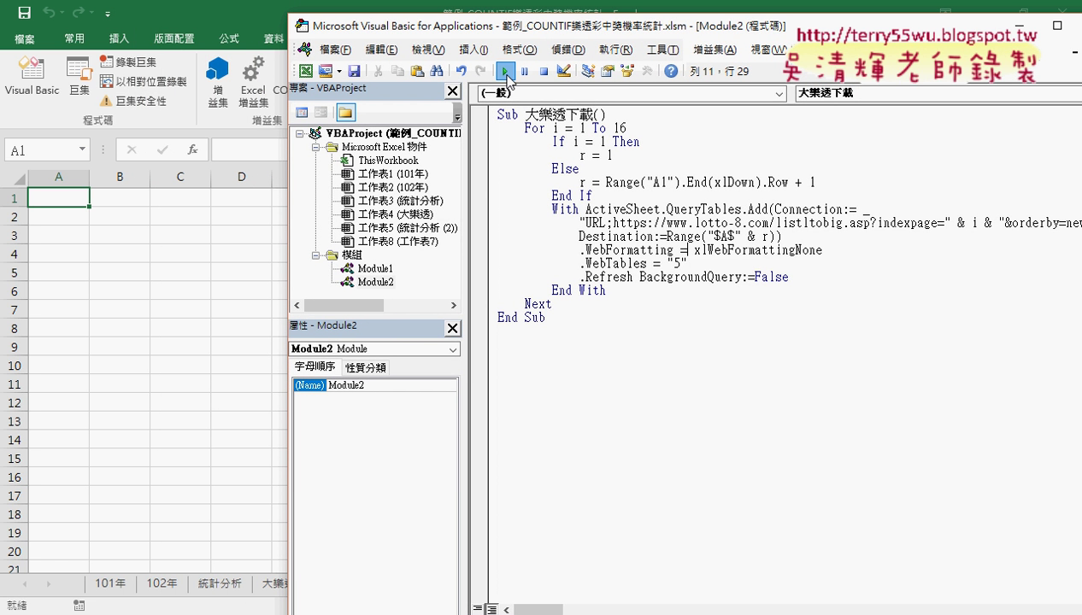
click(173, 291)
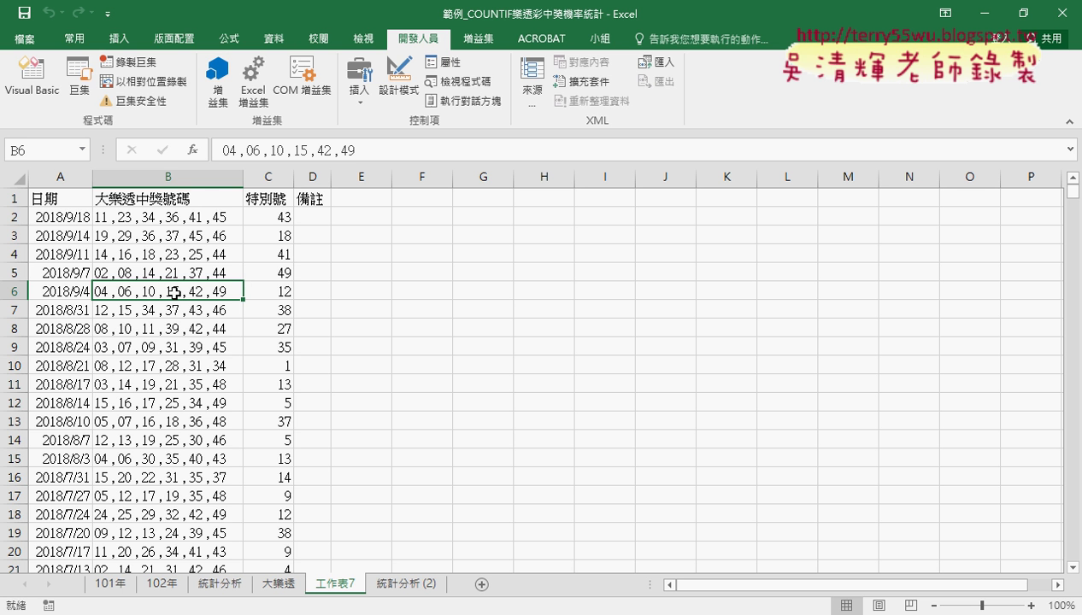
scroll(210, 500, down, 4)
scroll(210, 500, down, 4)
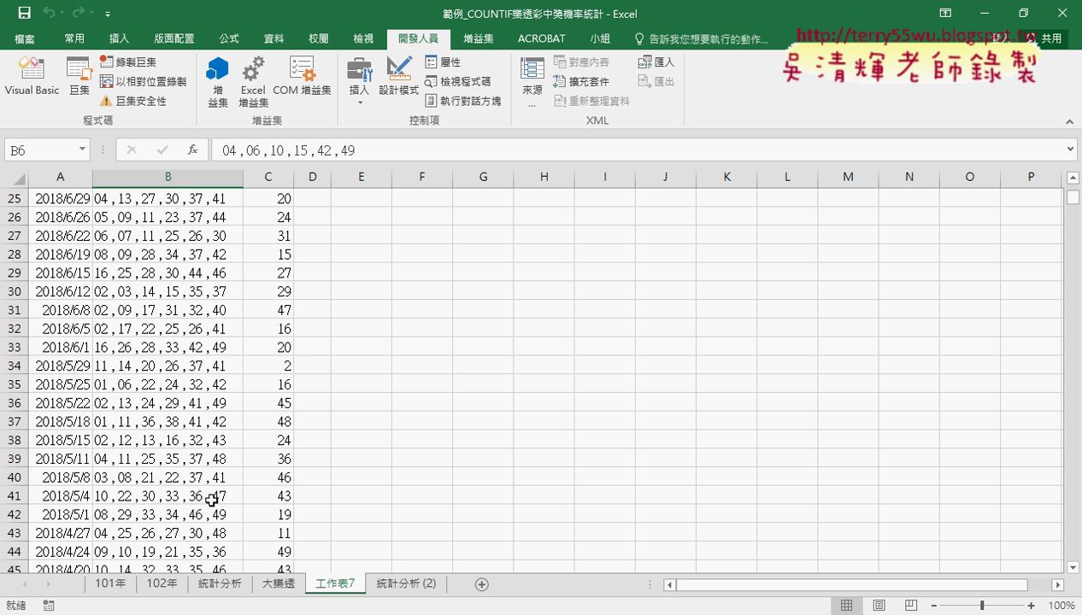
scroll(210, 500, down, 8)
scroll(210, 500, down, 7)
scroll(150, 470, down, 7)
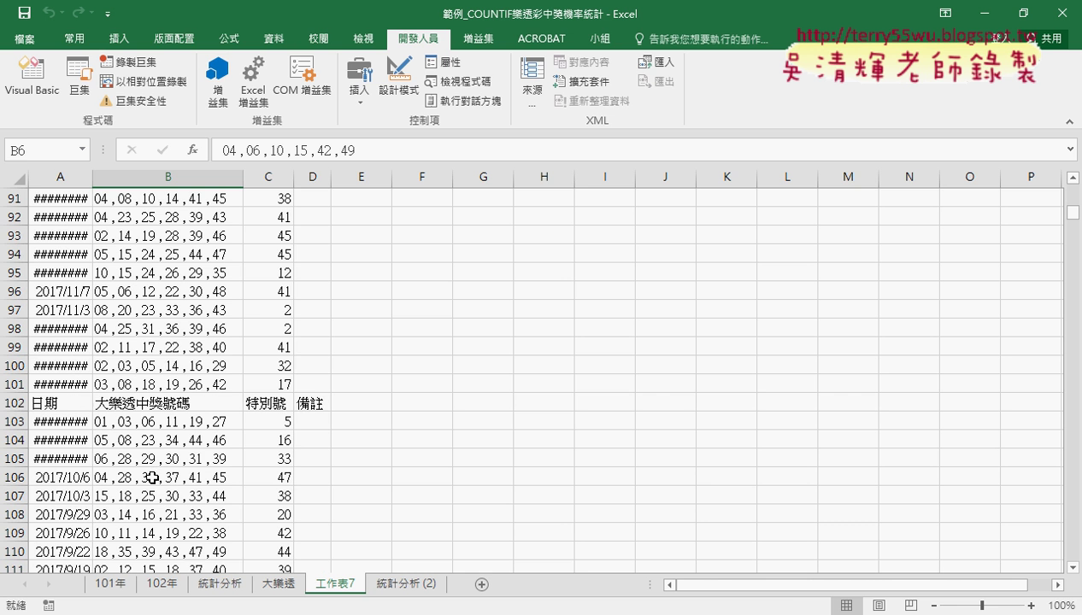
click(31, 407)
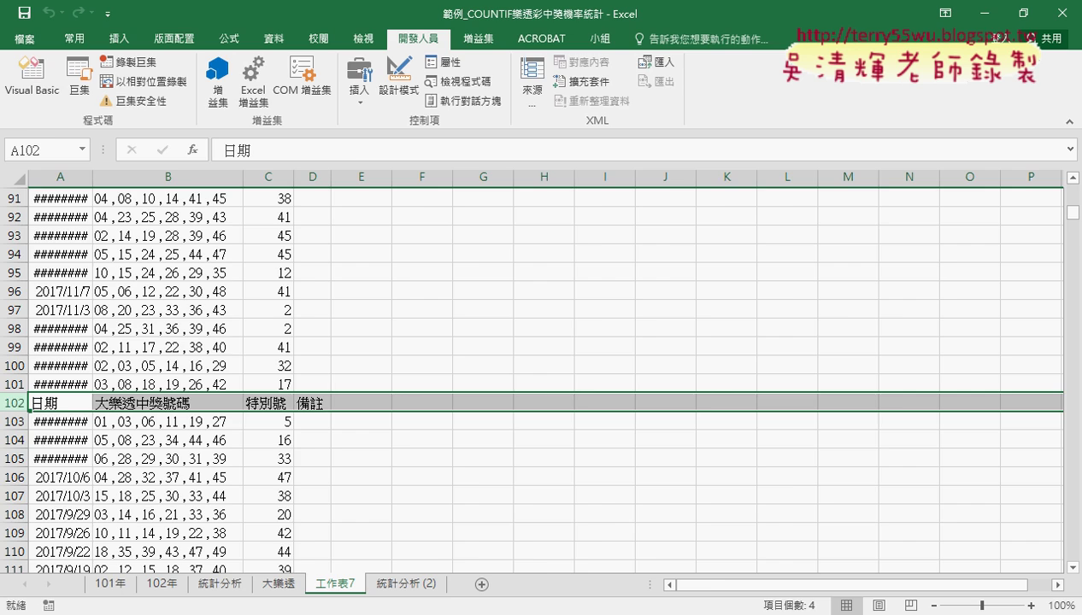
Switch to the Google Docs notes and scroll down to the 前七名結果按照排名順序 macro code
key(alt+Tab)
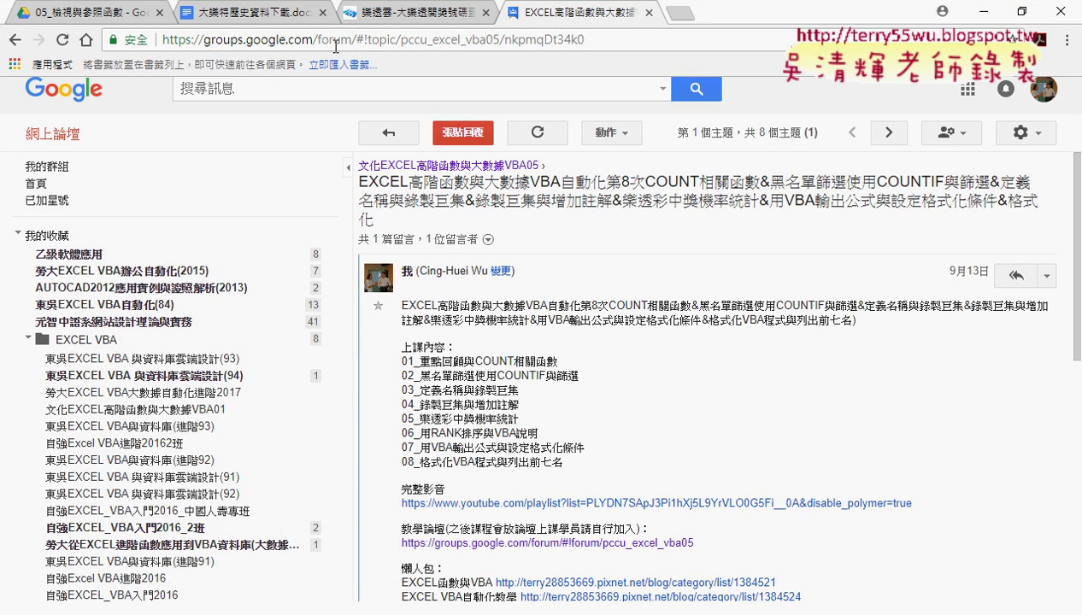
click(274, 19)
scroll(557, 326, up, 4)
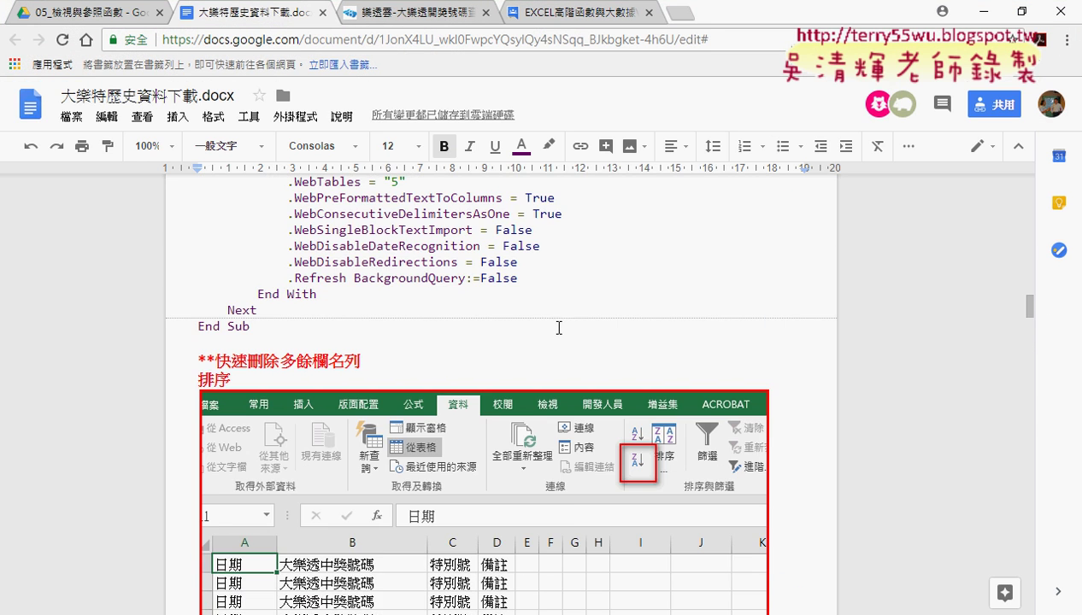
scroll(558, 327, down, 5)
scroll(557, 327, down, 5)
scroll(558, 327, down, 5)
scroll(557, 326, down, 5)
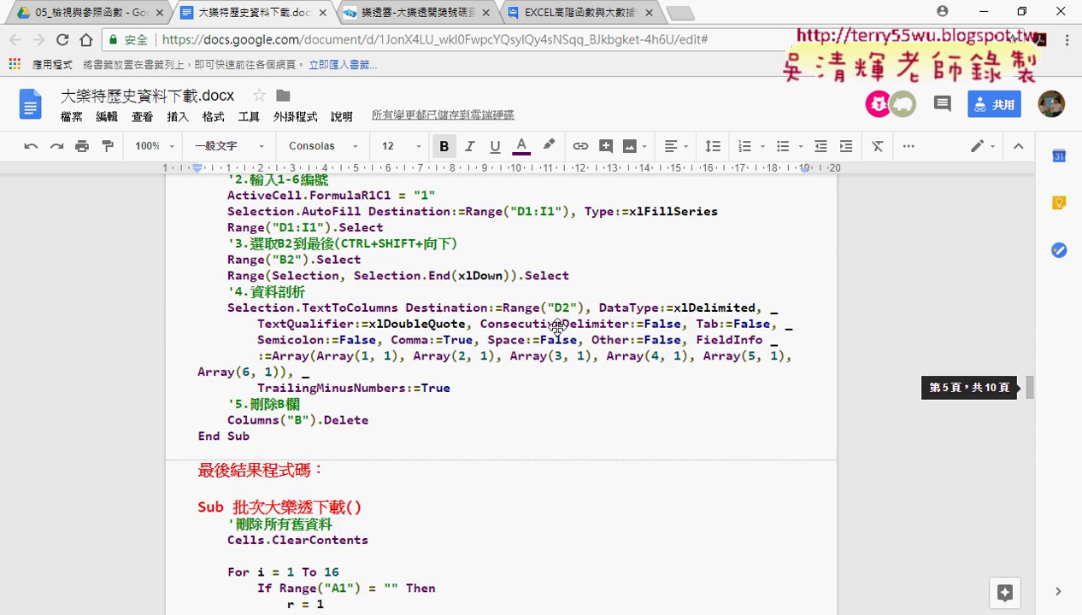
scroll(557, 325, down, 1)
scroll(558, 328, up, 2)
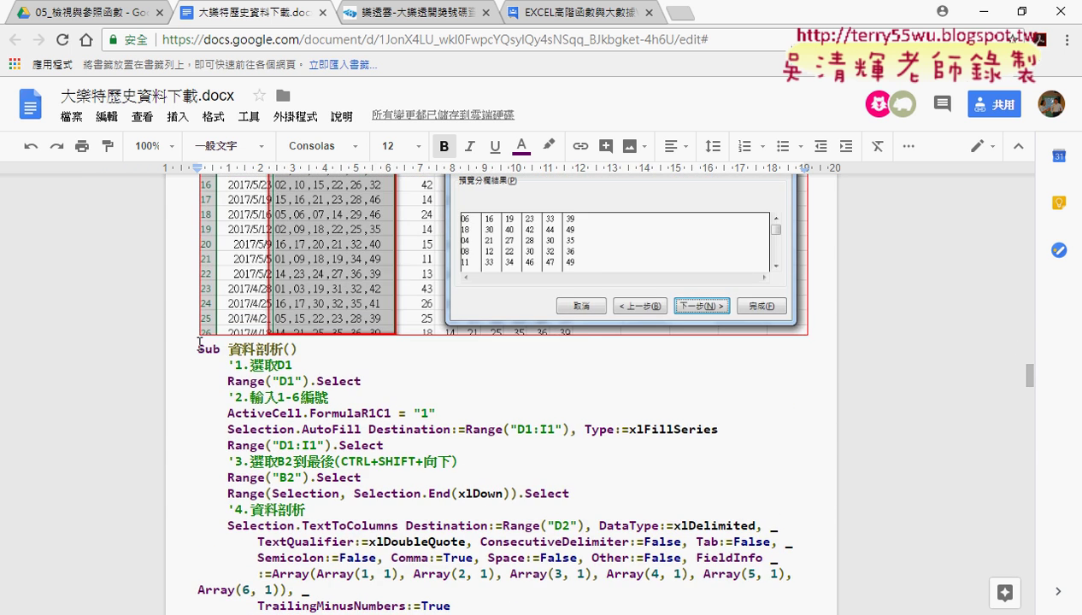
drag(197, 345, 318, 345)
scroll(416, 369, down, 3)
scroll(416, 369, down, 3)
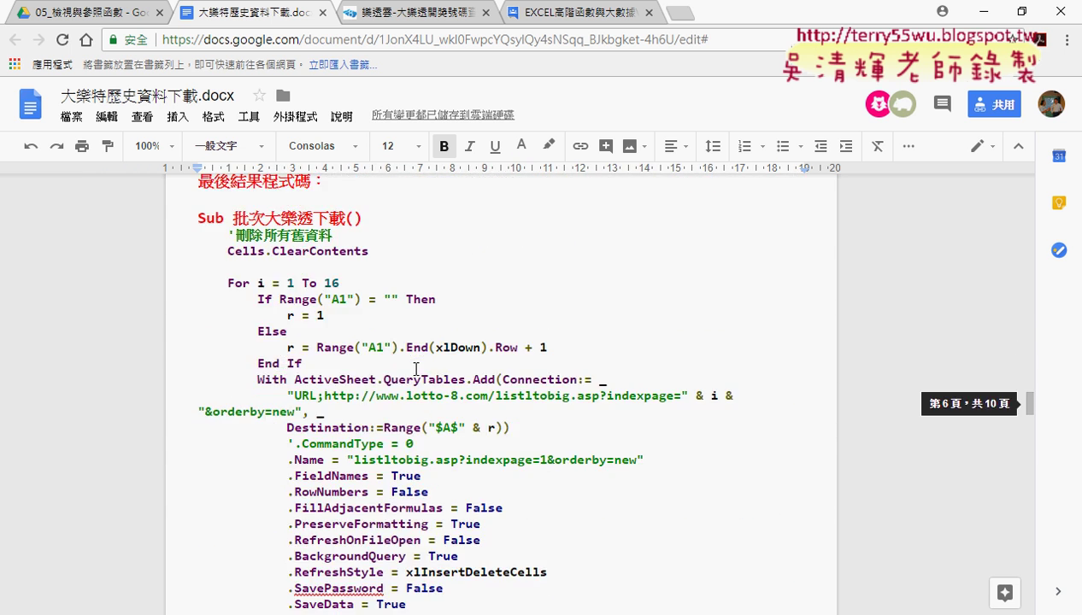
scroll(359, 261, down, 2)
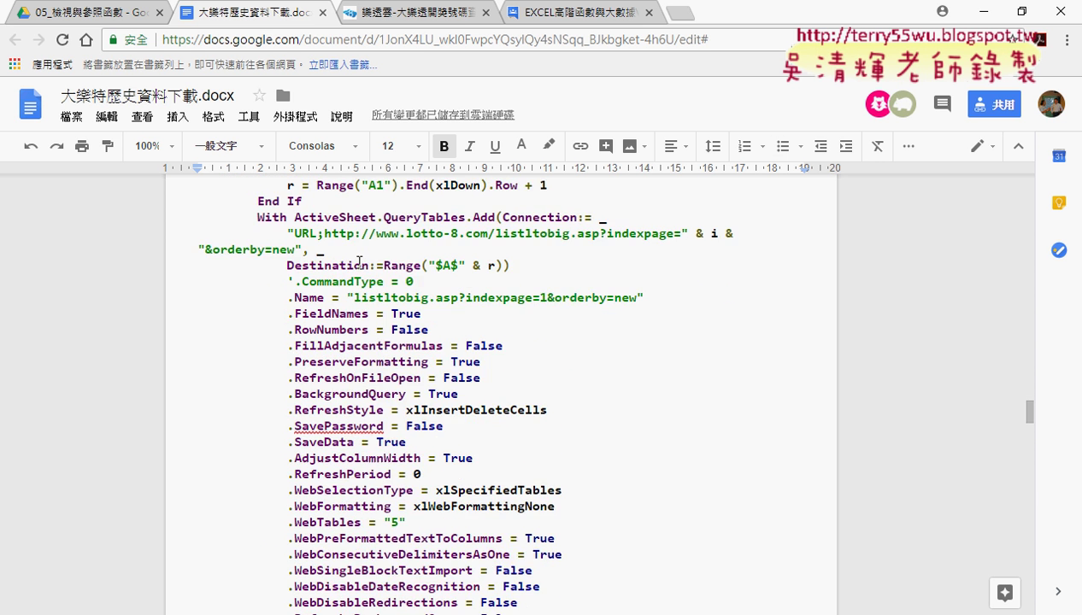
scroll(358, 262, down, 3)
scroll(359, 261, down, 1)
Highlight the Call 刪除列, Call 資料剖析 and Columns.AutoFit lines of the download macro
click(316, 340)
drag(317, 340, 177, 339)
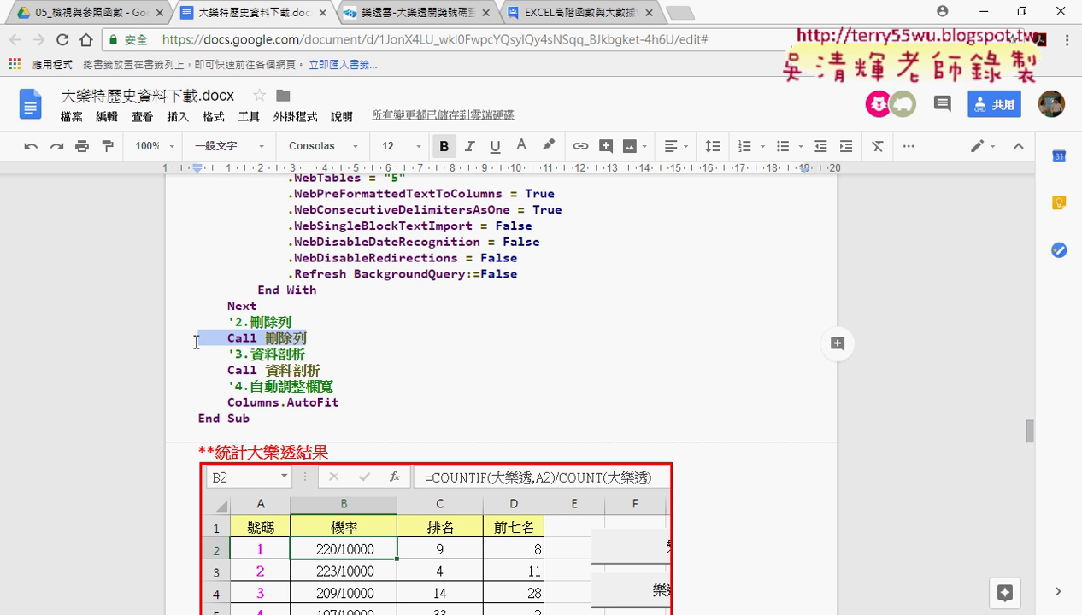
drag(329, 370, 160, 374)
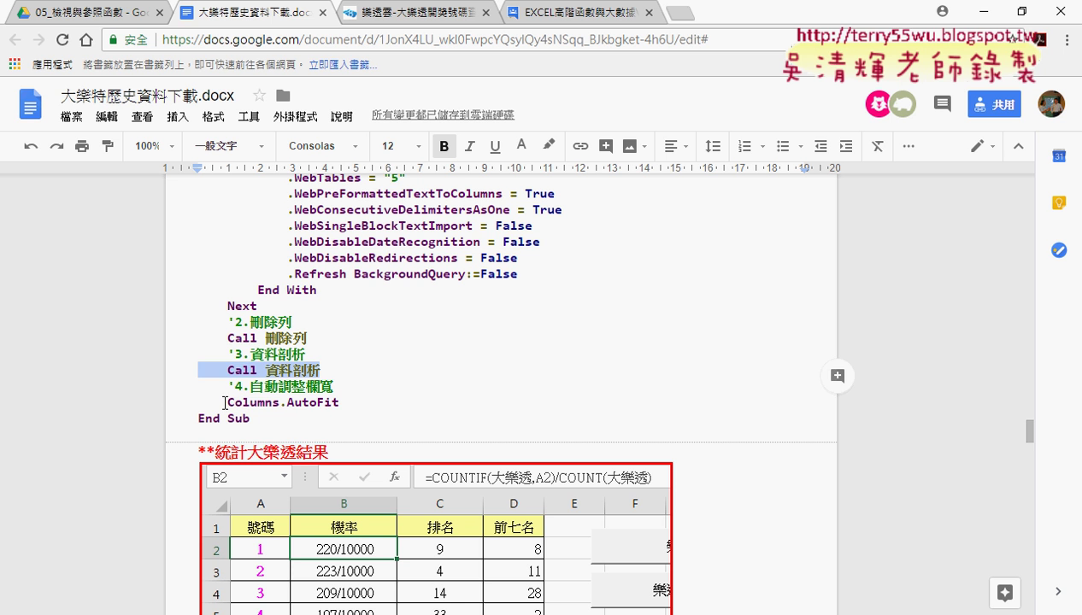
drag(341, 403, 143, 403)
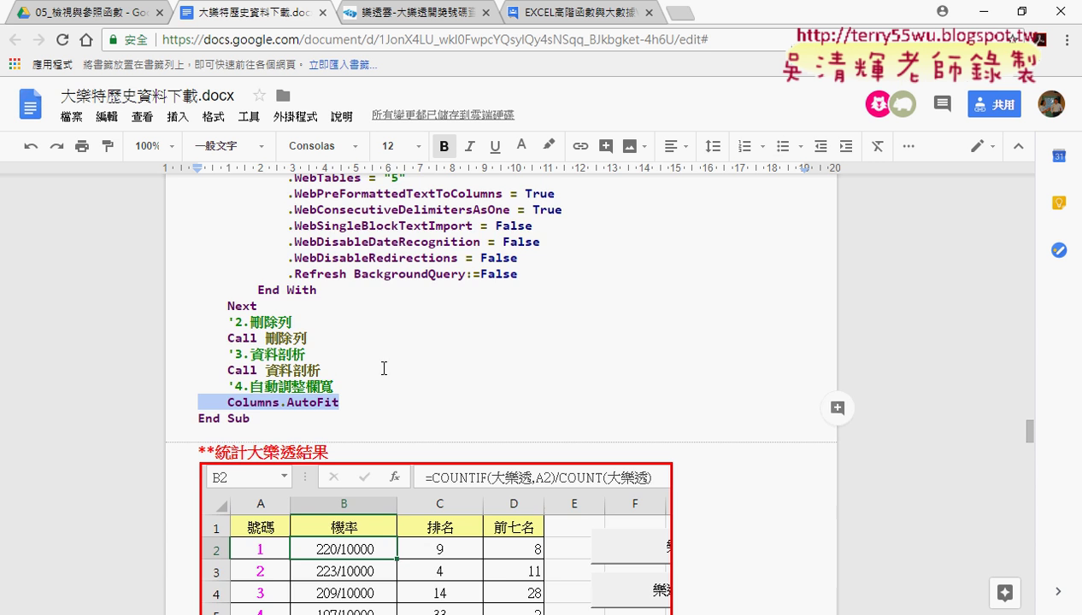
scroll(479, 371, down, 4)
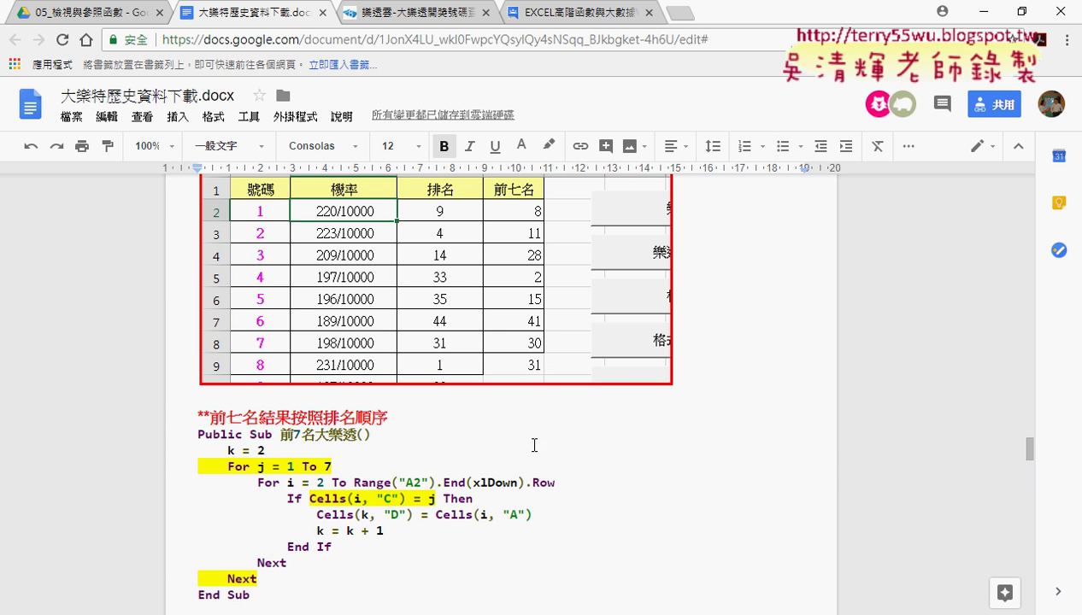
mouse_move(309, 613)
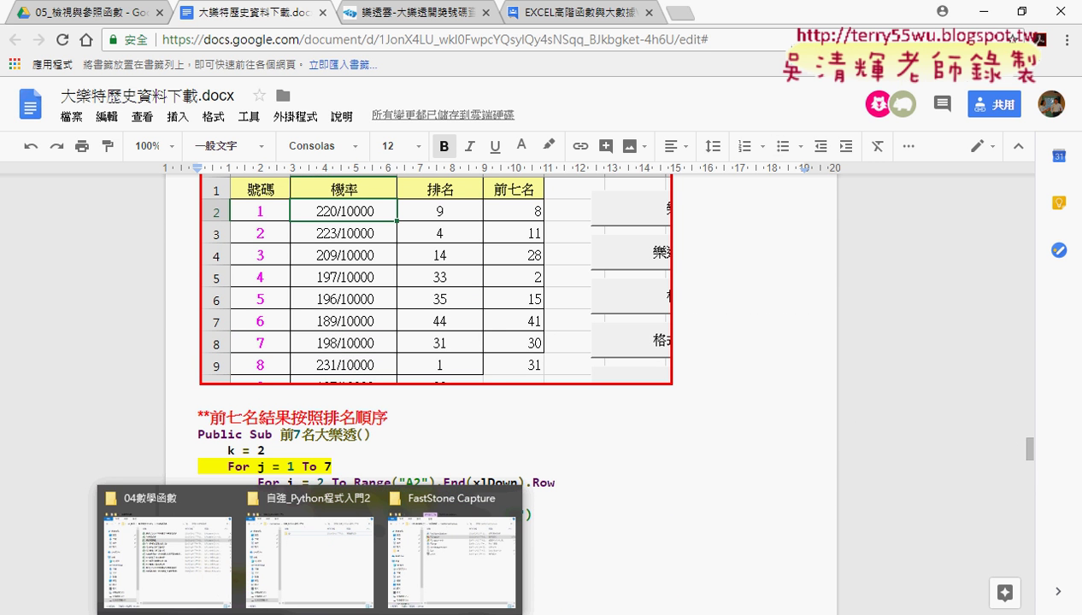
Navigate to 範例檔(PCCU05) > 05檢視參照函數 and open the 05檢視與參照函數練習 workbook
click(183, 566)
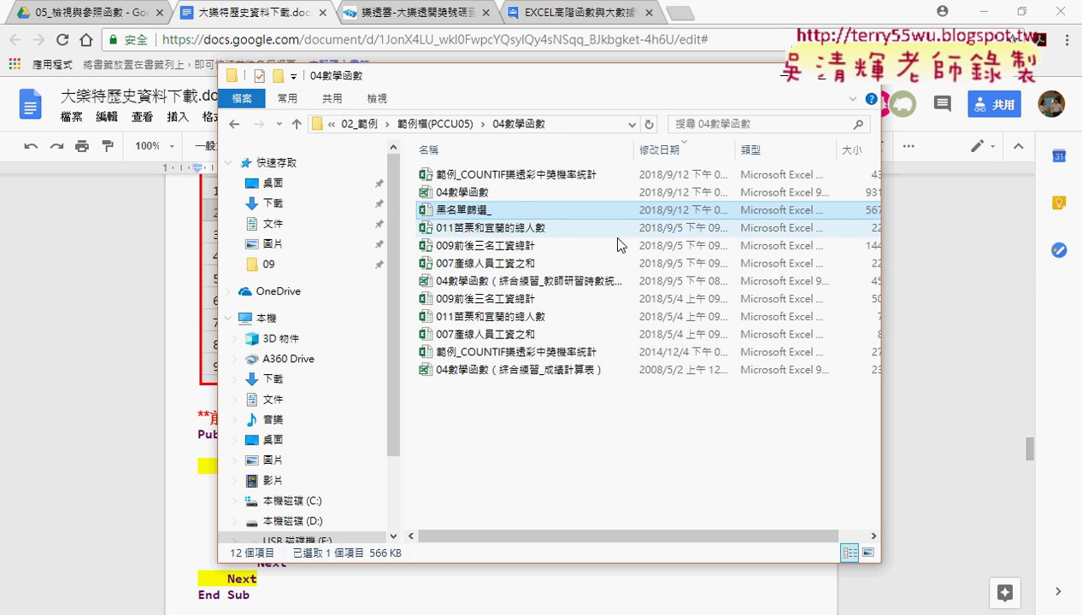
click(453, 124)
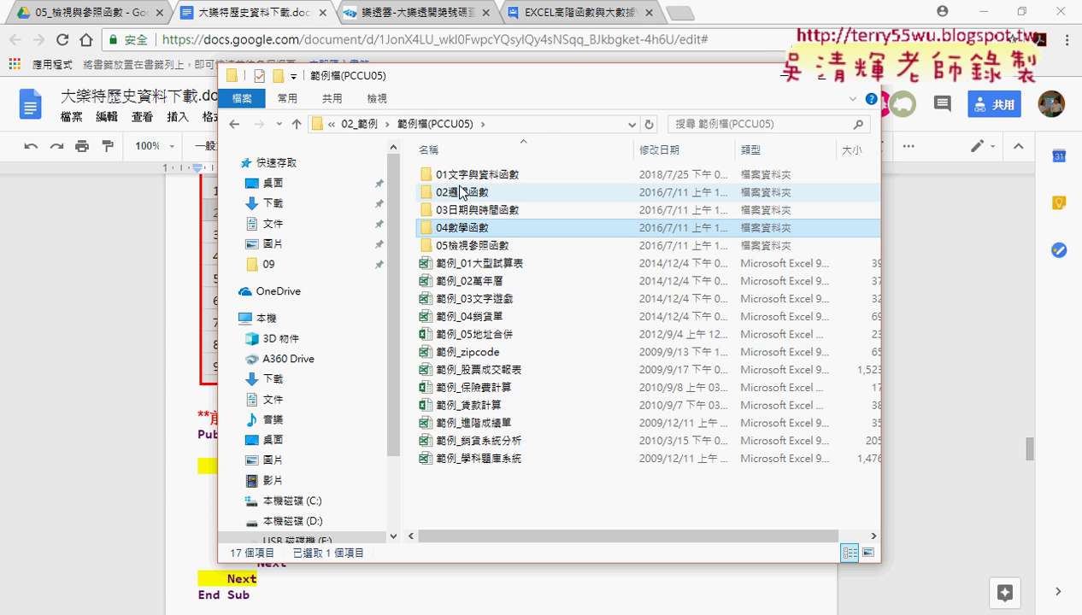
double_click(470, 249)
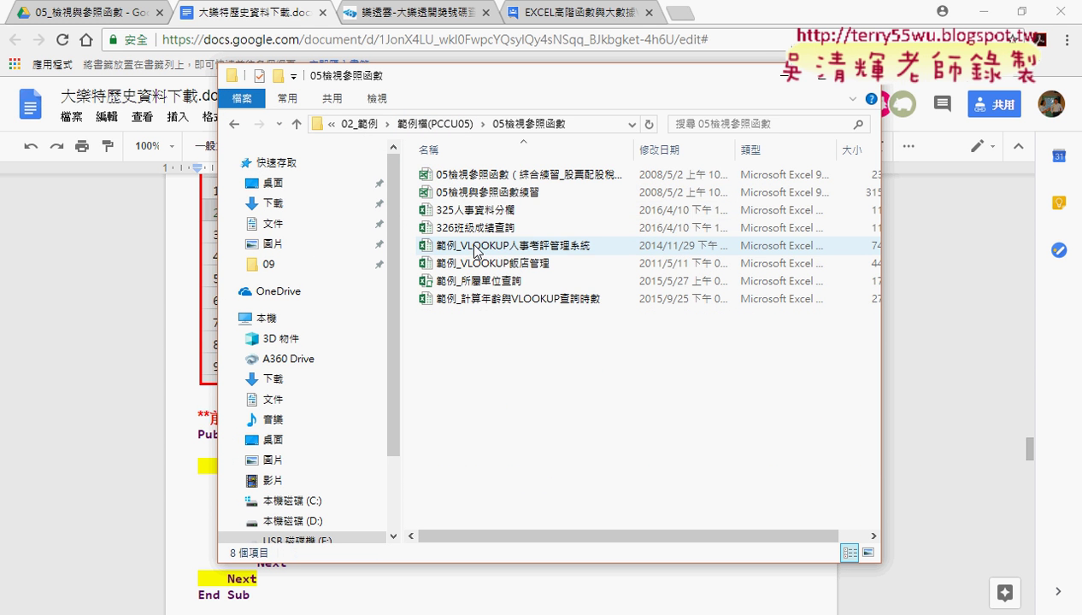
click(577, 126)
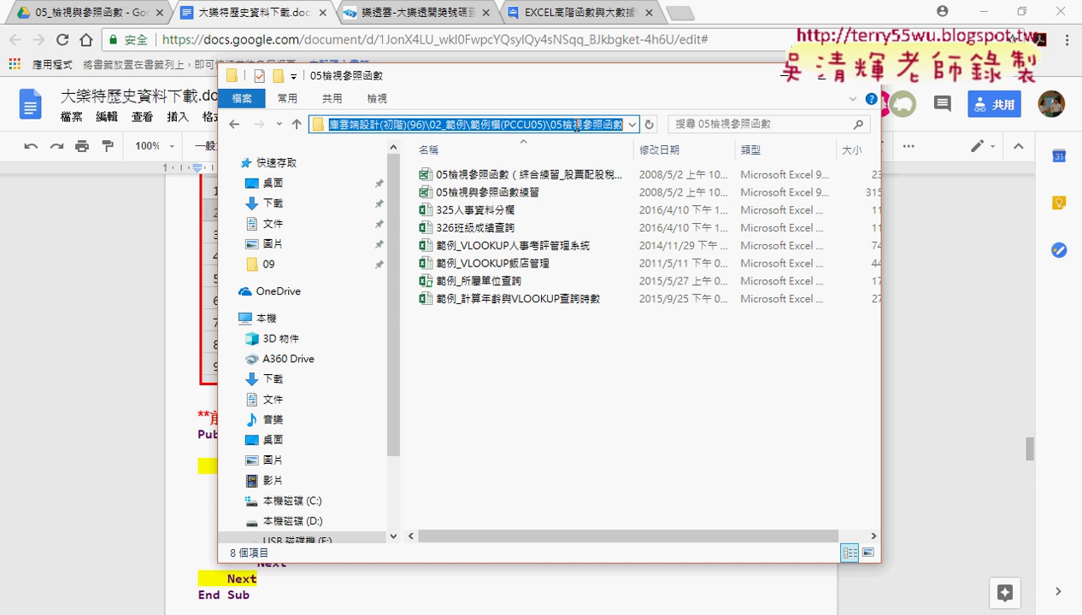
click(576, 345)
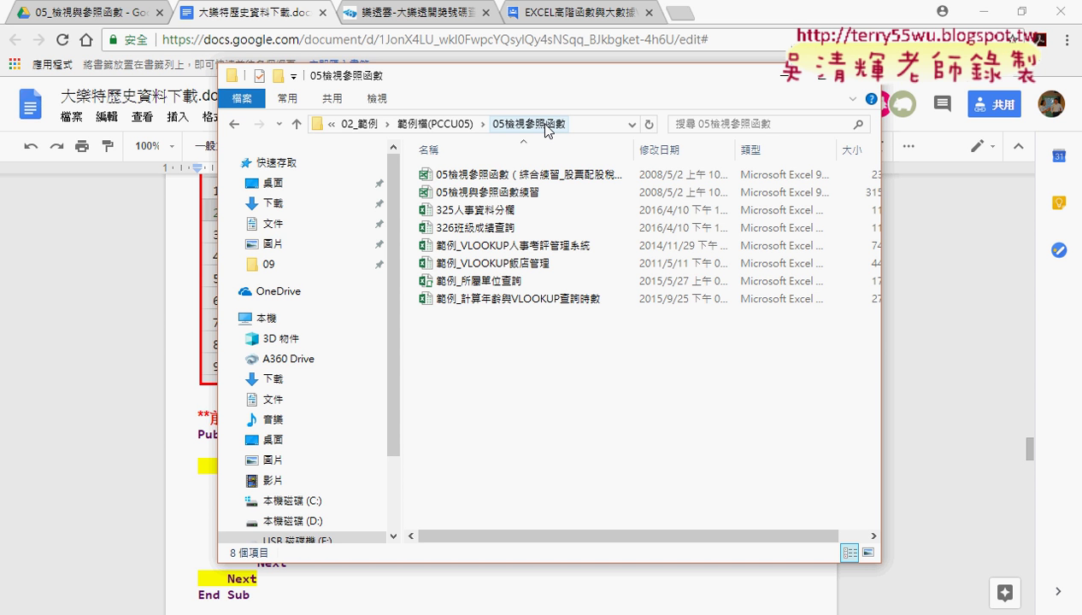
click(513, 195)
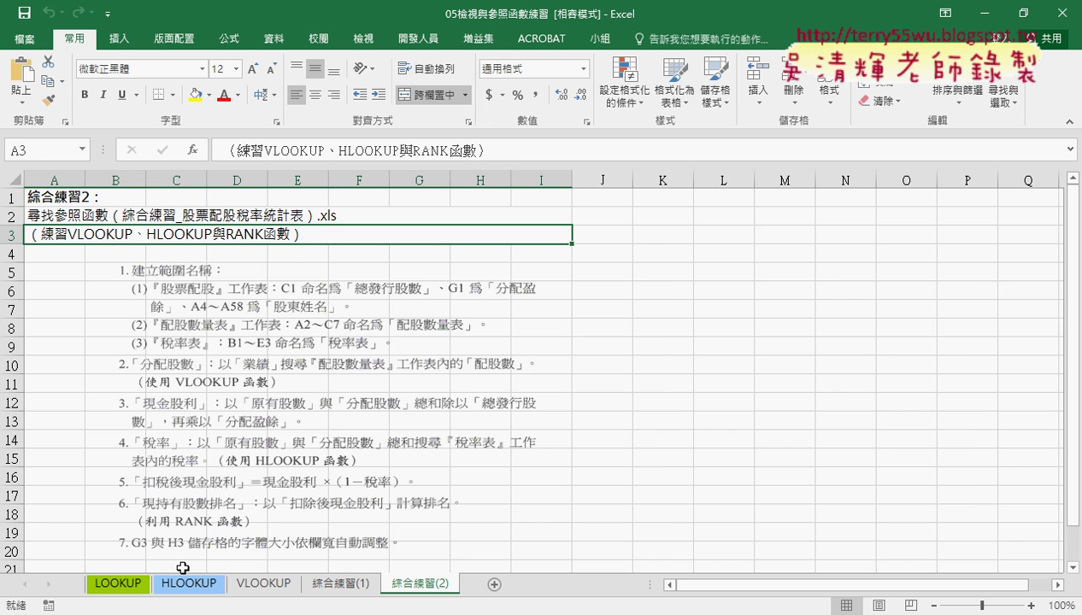
On the LOOKUP sheet, select the ID table A2:E10 and mark it off from the lookup area
click(120, 587)
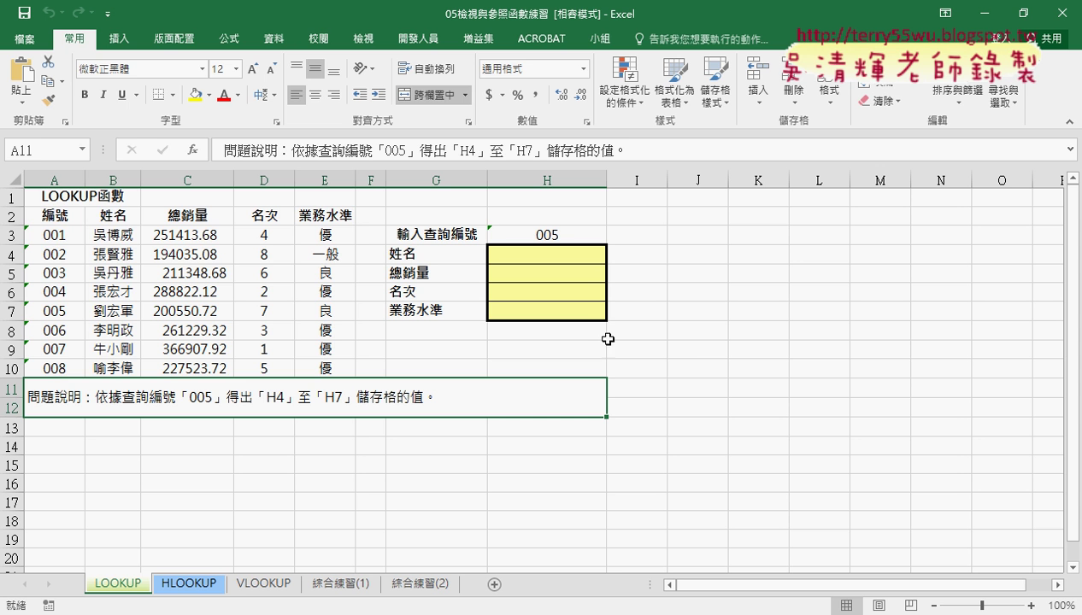
mouse_move(48, 217)
mouse_down()
mouse_move(318, 326)
mouse_move(329, 369)
mouse_up()
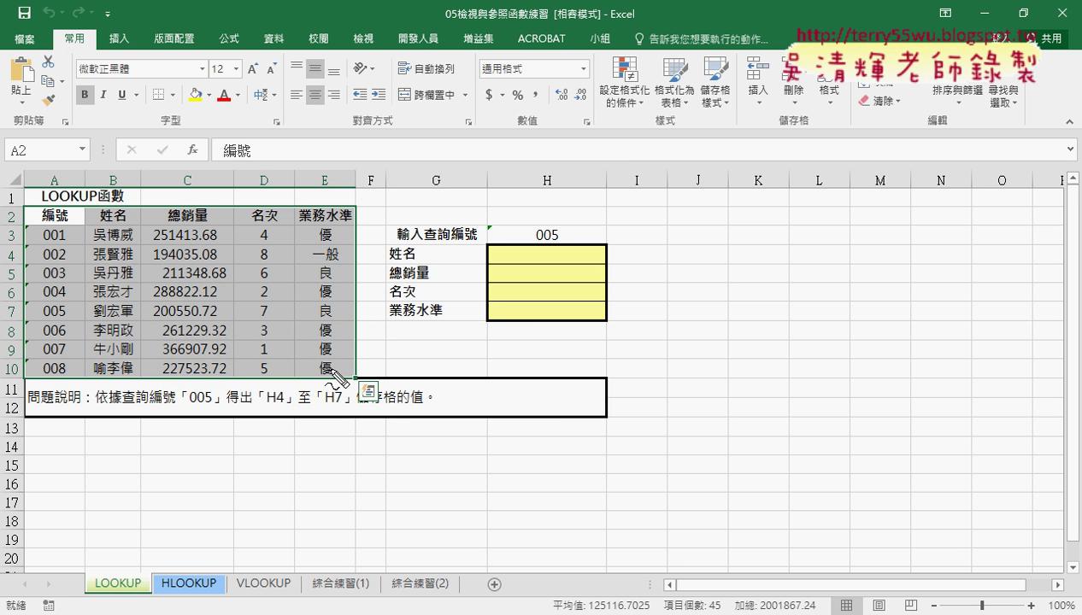
drag(373, 159, 372, 476)
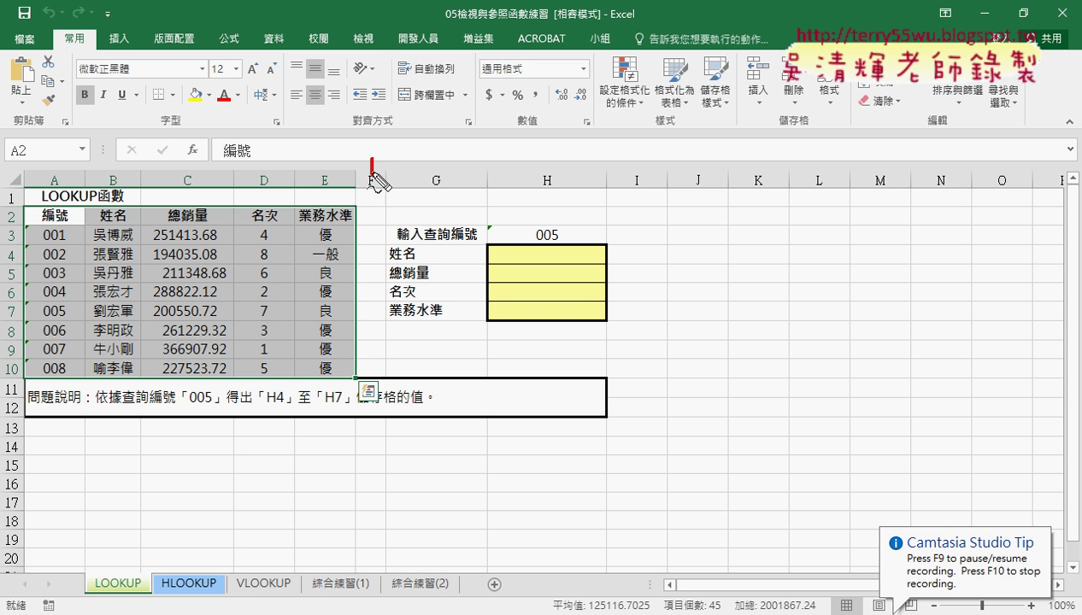
mouse_move(368, 181)
mouse_down()
mouse_move(282, 182)
mouse_move(295, 201)
mouse_up()
mouse_move(384, 183)
mouse_down()
mouse_move(466, 183)
mouse_move(457, 211)
mouse_up()
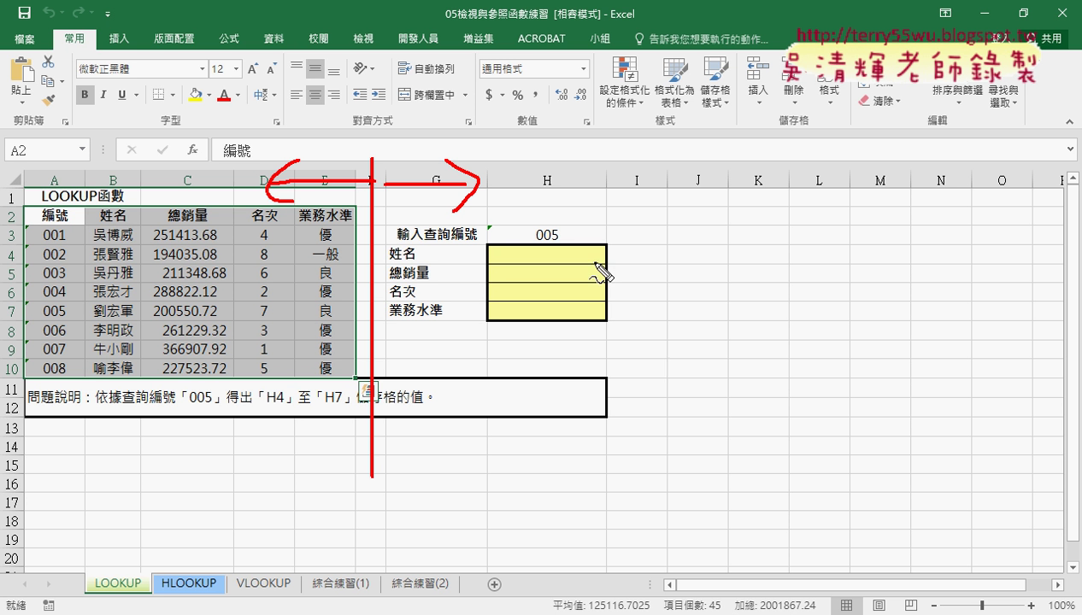
Annotate lookup ID 005 in H3 against the ID column, clear the pen marks, and select H4
drag(556, 248, 557, 245)
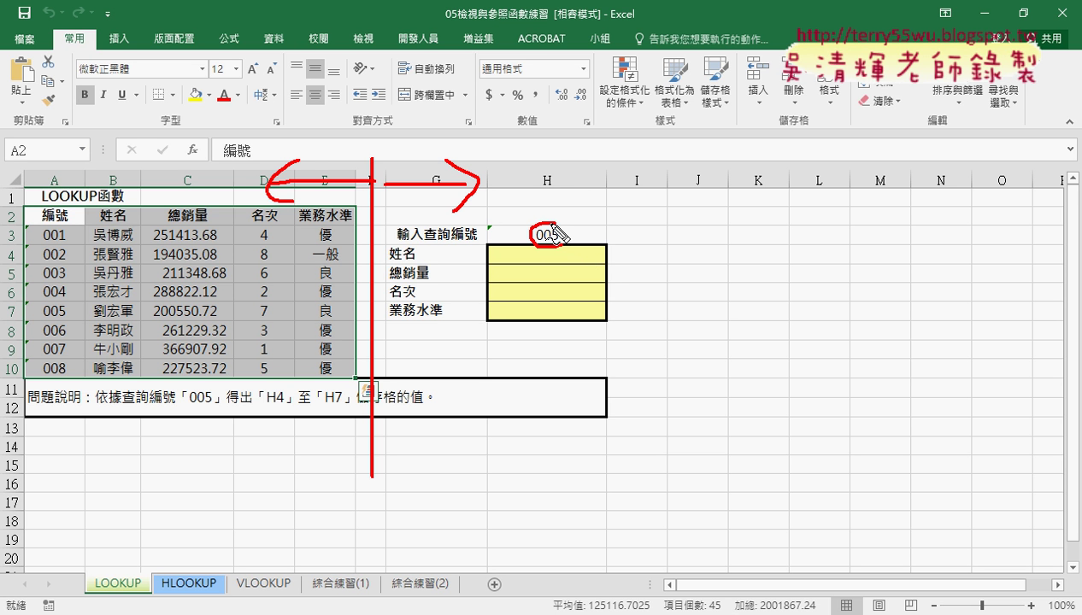
drag(28, 226, 26, 376)
mouse_move(53, 323)
mouse_down()
mouse_move(76, 307)
mouse_move(306, 313)
mouse_move(322, 325)
mouse_up()
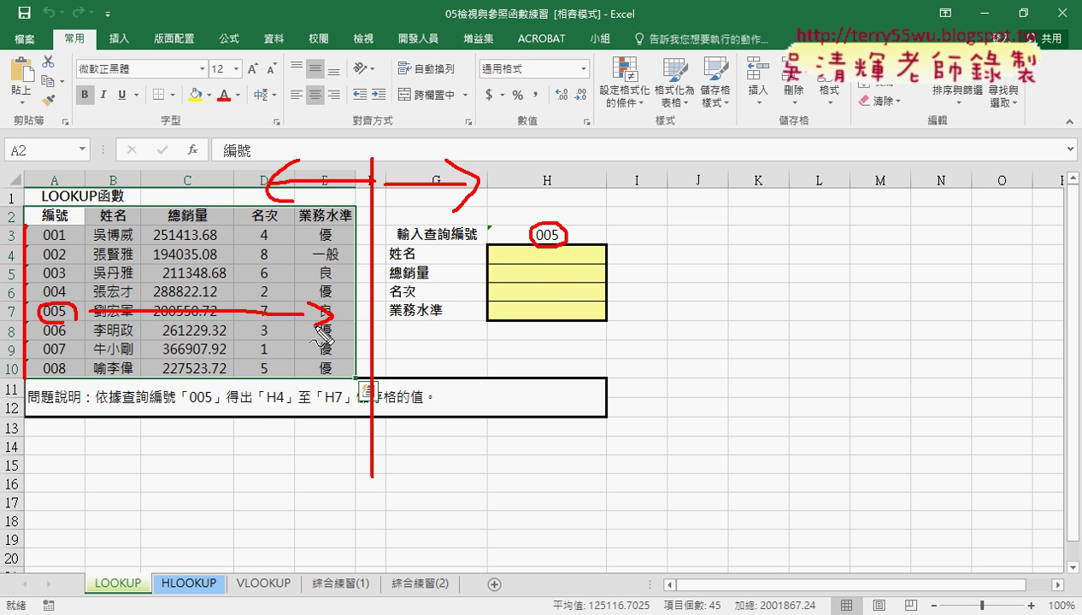
mouse_move(548, 250)
mouse_down()
mouse_move(547, 313)
mouse_move(561, 306)
mouse_up()
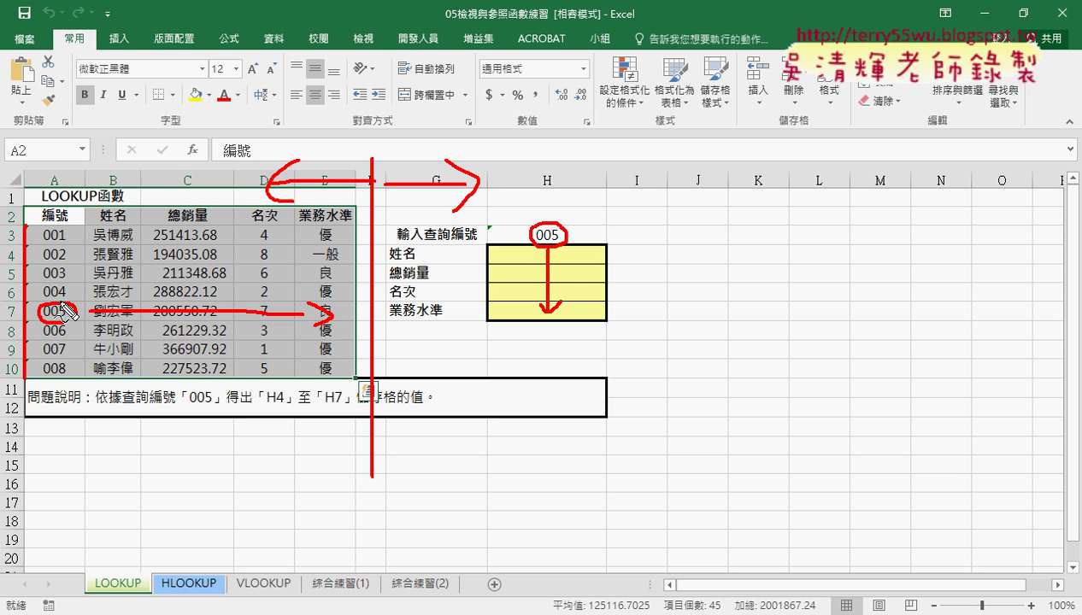
drag(68, 282, 73, 305)
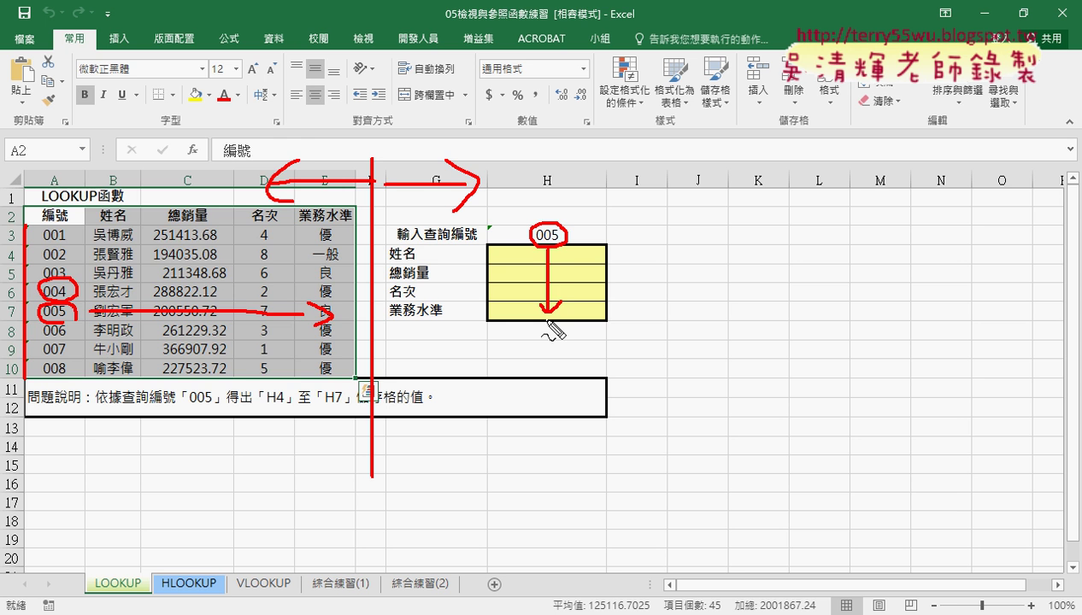
key(Escape)
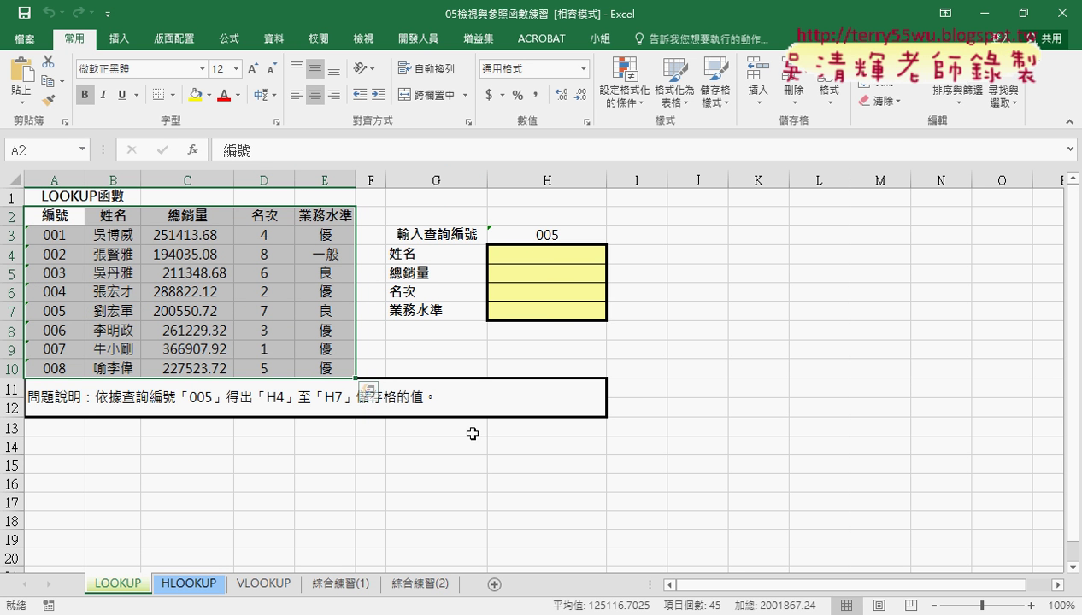
click(571, 254)
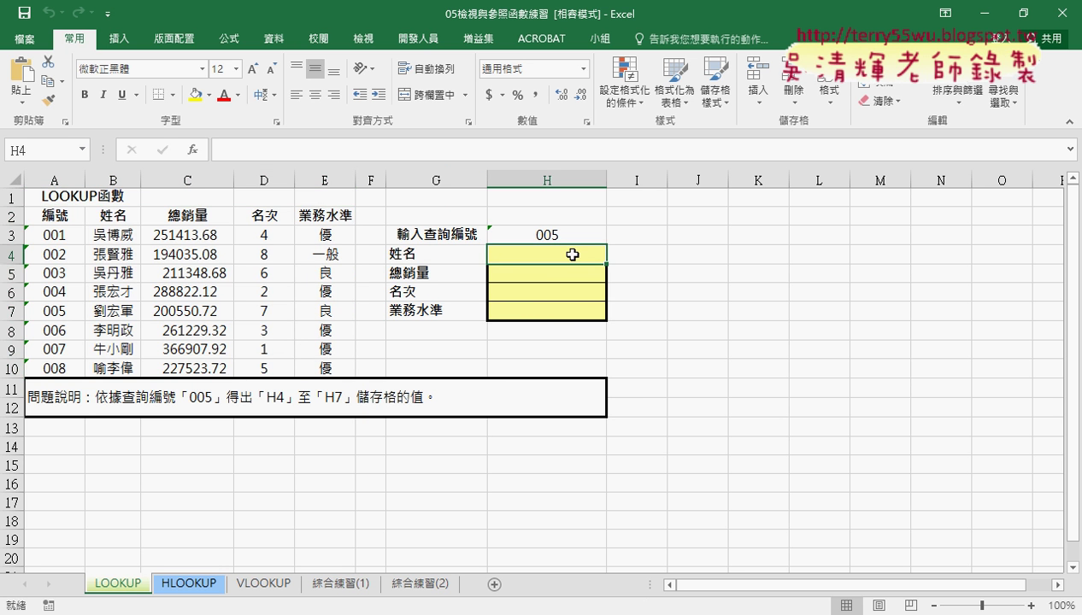
Open Insert Function for H4 on the 檢視與參照 category and review LOOKUP, INDEX, INDIRECT and VLOOKUP
click(193, 149)
click(697, 171)
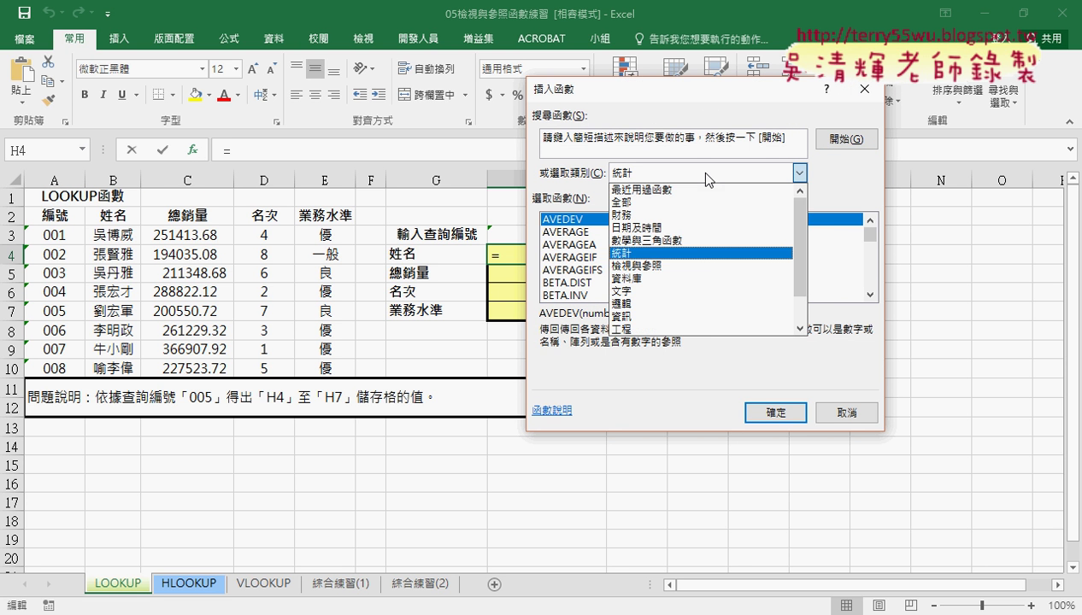
click(698, 265)
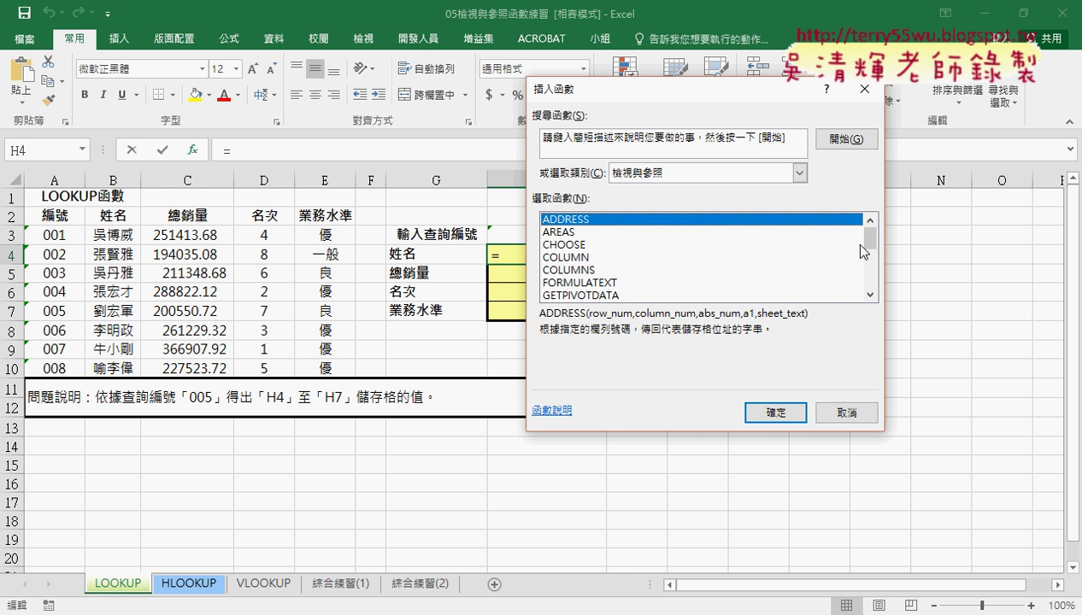
drag(869, 233, 870, 258)
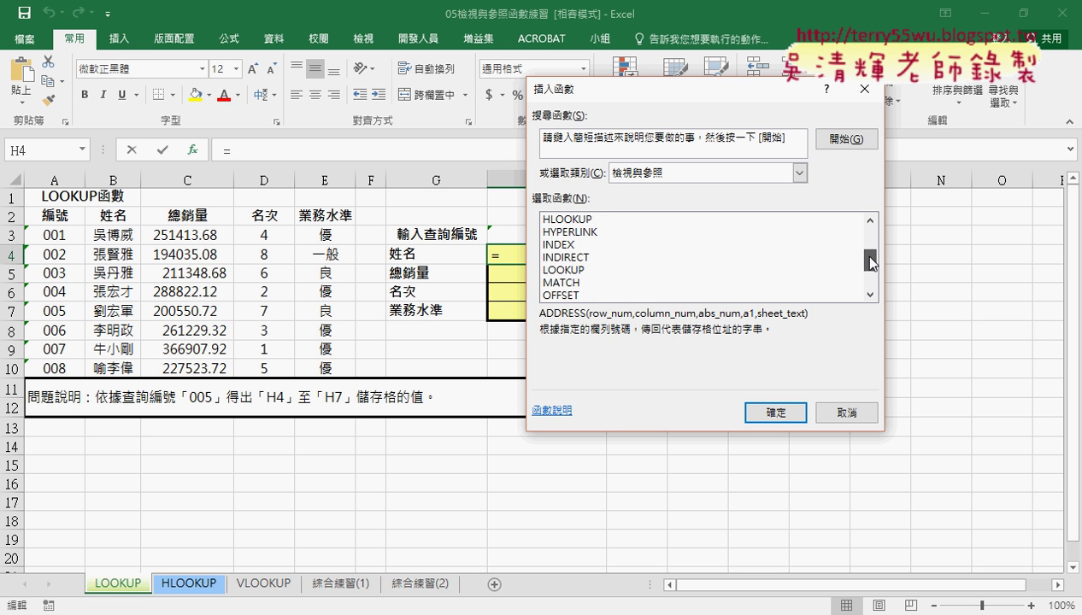
click(576, 271)
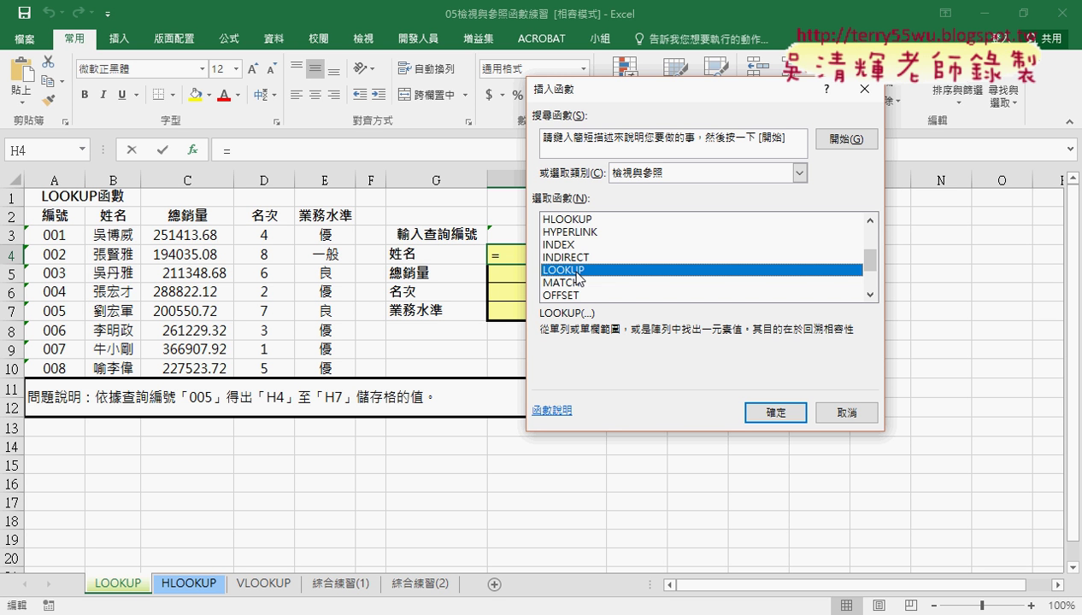
click(580, 246)
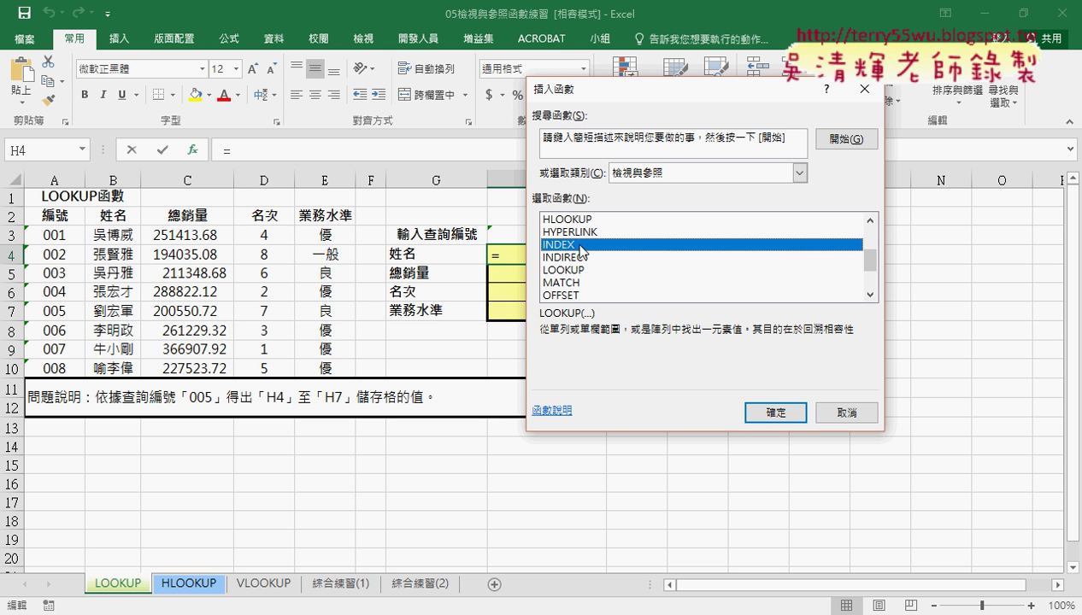
click(591, 262)
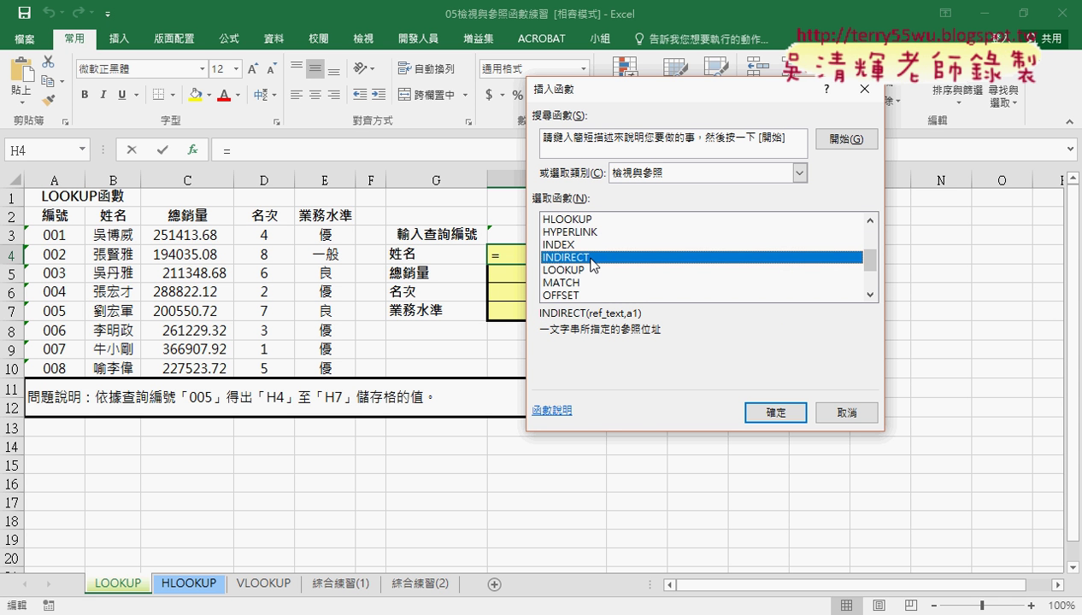
drag(870, 260, 870, 277)
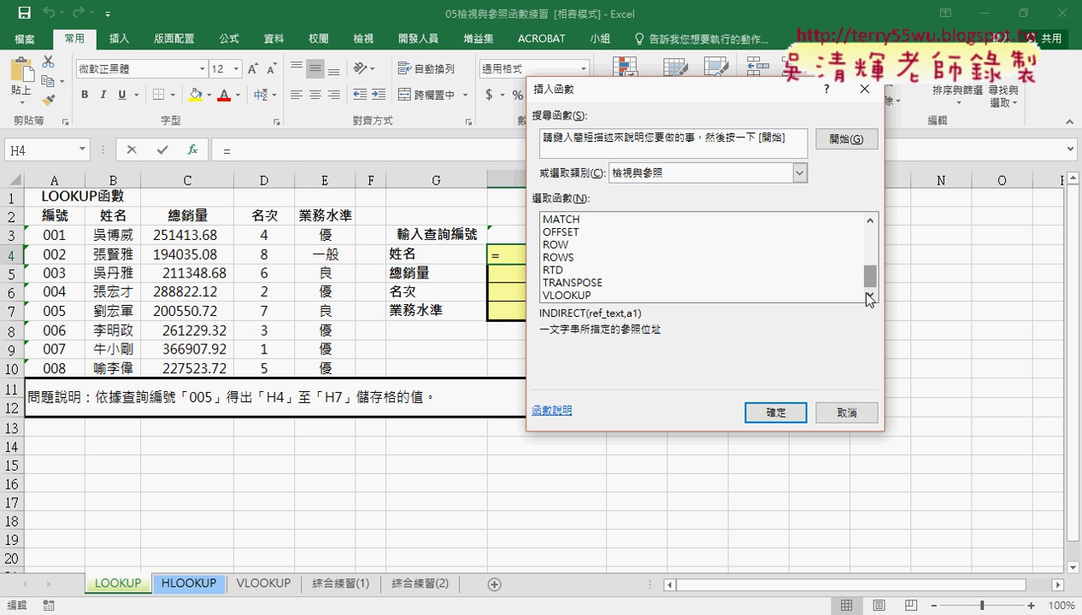
click(578, 296)
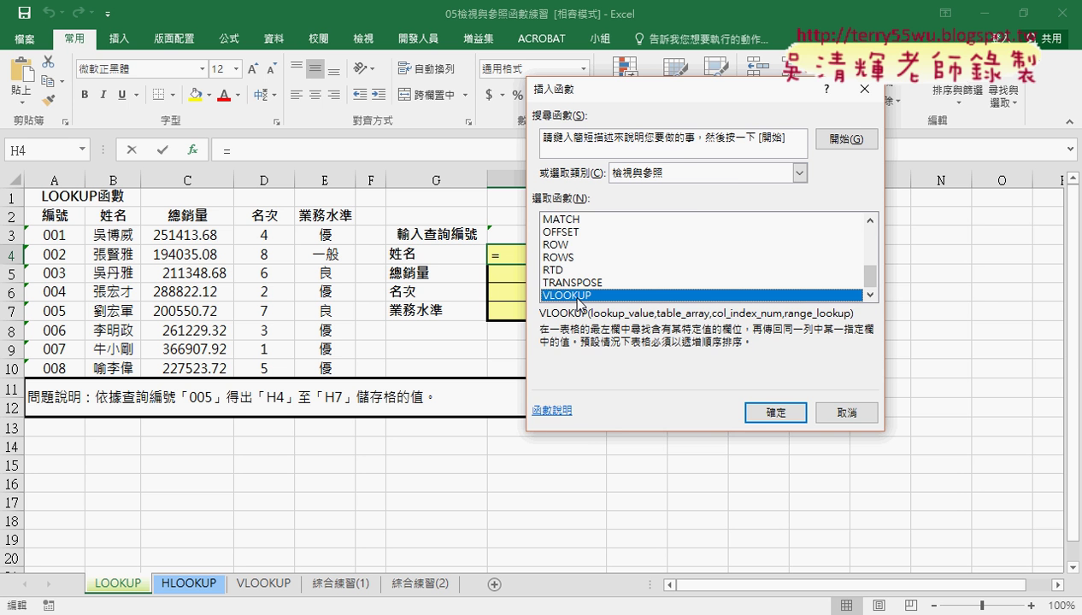
drag(688, 98, 825, 113)
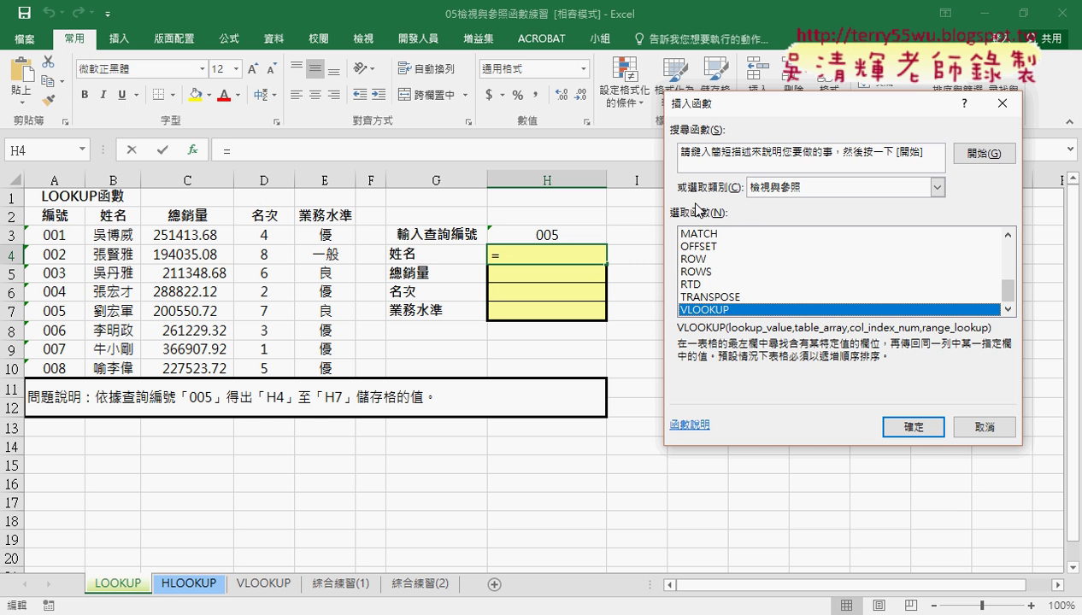
click(1008, 236)
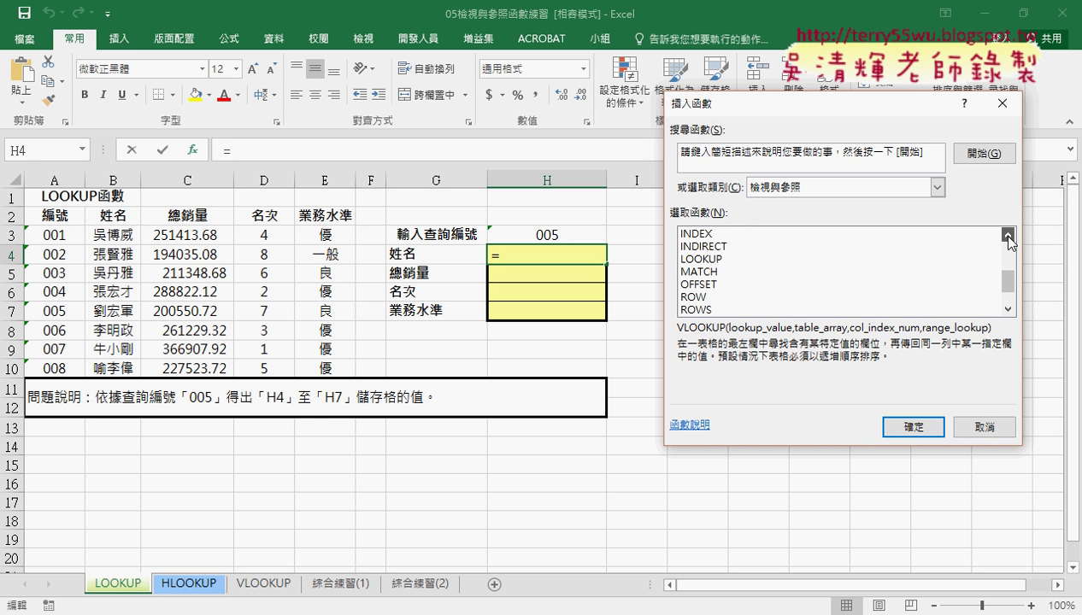
click(712, 259)
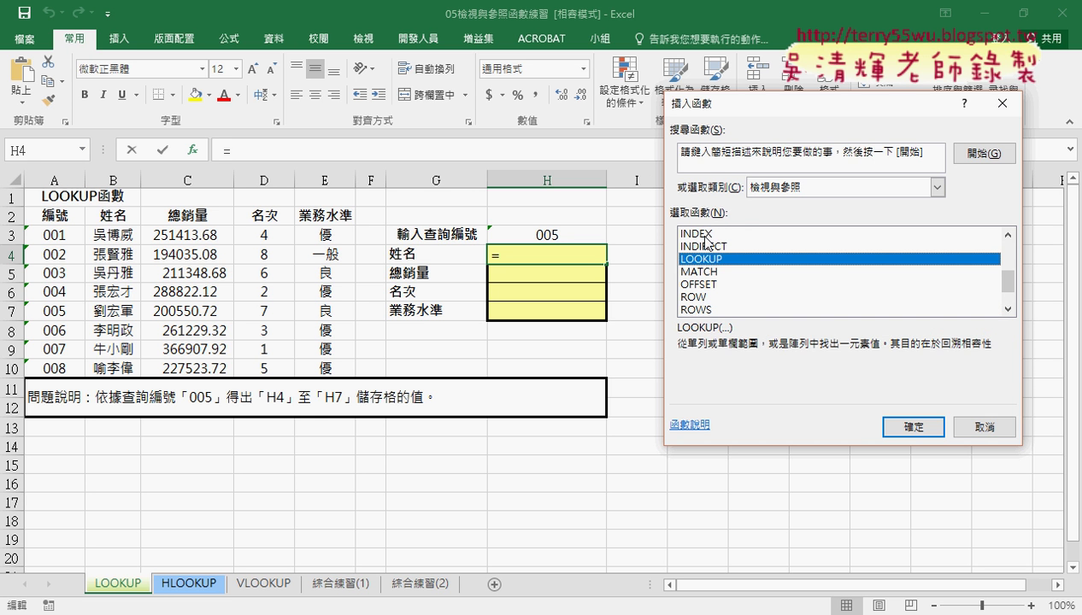
click(706, 237)
click(706, 247)
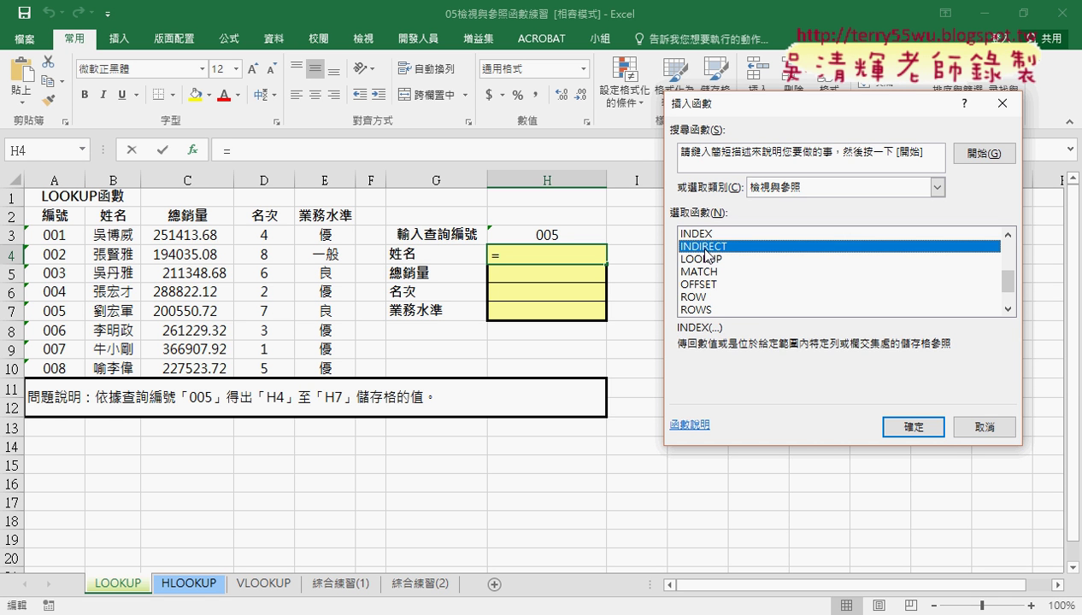